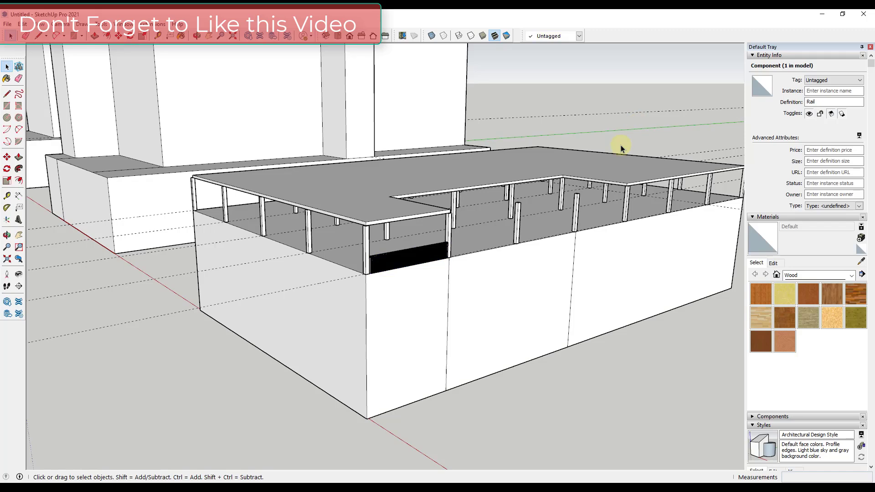
Select the railing component between the two columns at the front corner of the terrace.
{"action": "middle_click_drag", "start_coordinate": [532, 278], "coordinate": [466, 203]}
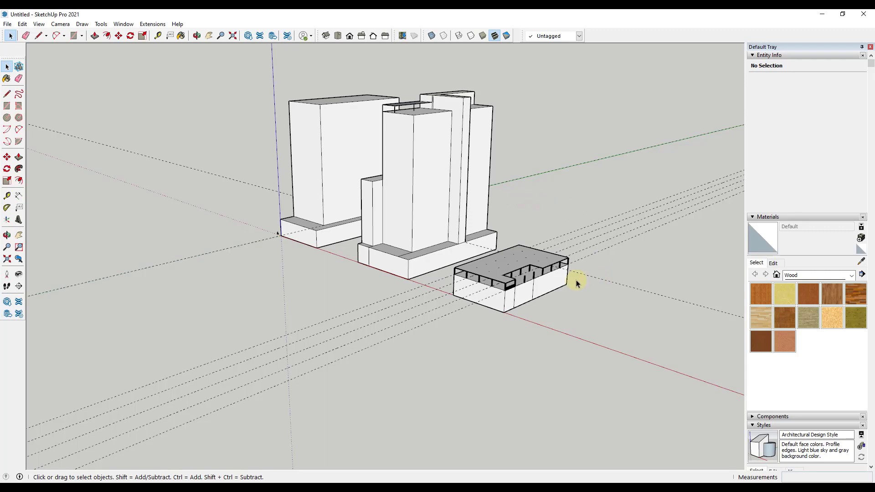
{"action": "scroll", "coordinate": [576, 280], "scroll_direction": "up", "scroll_amount": 6}
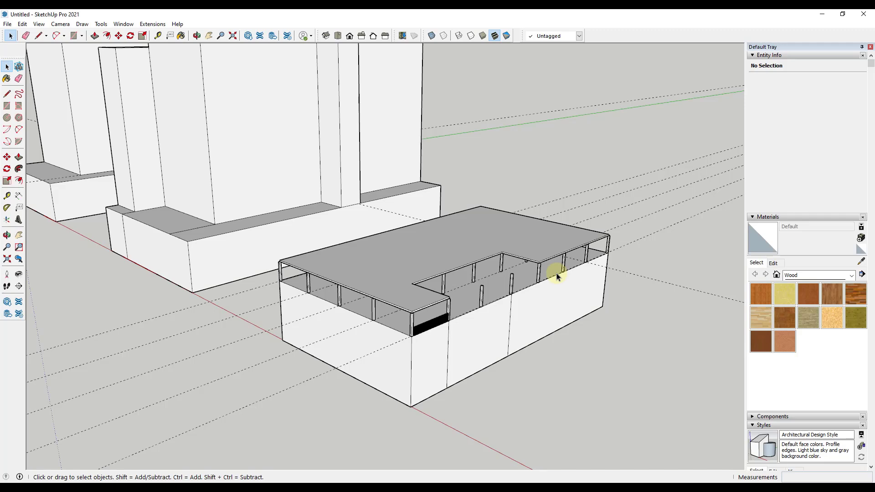
{"action": "scroll", "coordinate": [525, 327], "scroll_direction": "up", "scroll_amount": 3}
{"action": "middle_click_drag", "start_coordinate": [524, 326], "coordinate": [508, 286]}
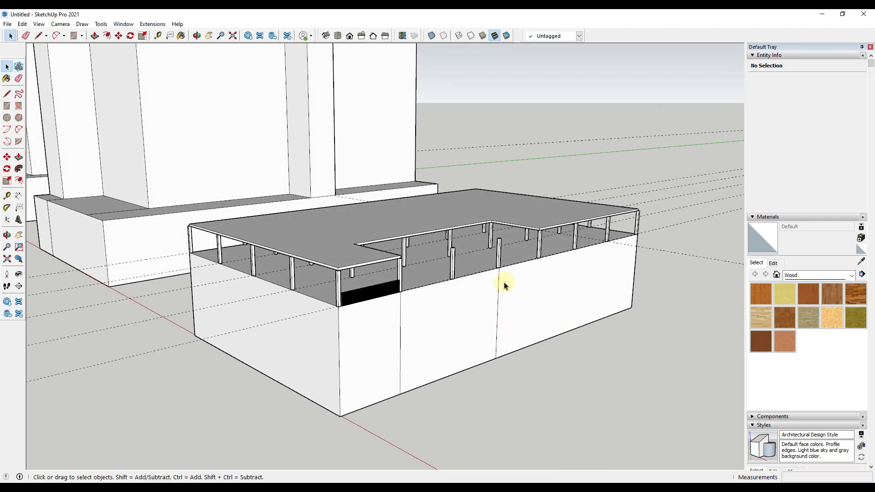
{"action": "scroll", "coordinate": [371, 293], "scroll_direction": "up", "scroll_amount": 3}
{"action": "left_click", "coordinate": [345, 324]}
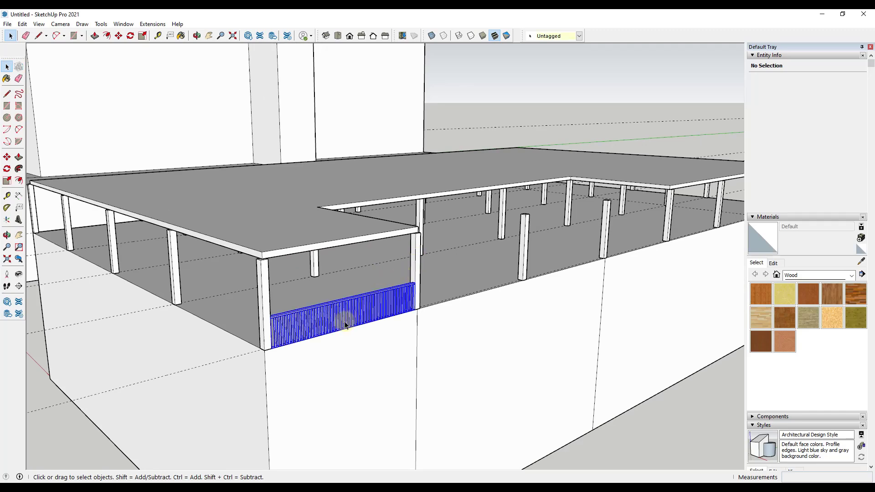
Examine the selected railing's span between its columns and the open bays along the terrace edge.
{"action": "middle_click_drag", "start_coordinate": [434, 340], "coordinate": [409, 312]}
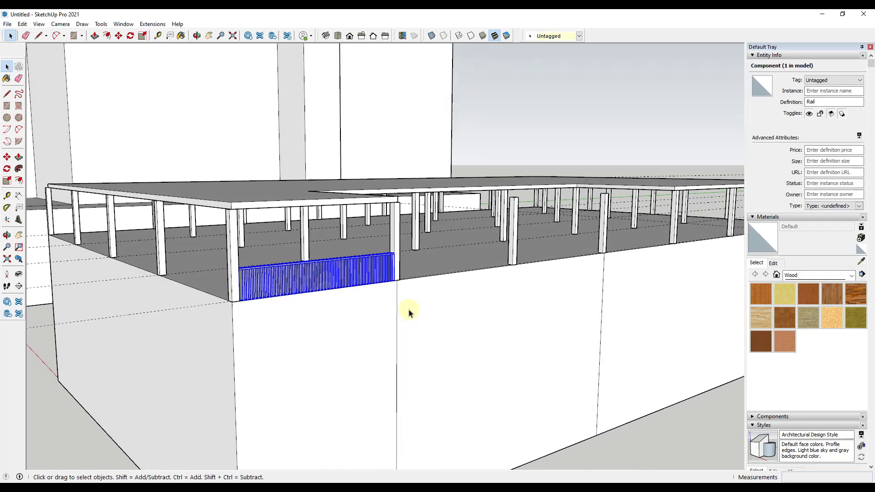
{"action": "scroll", "coordinate": [280, 275], "scroll_direction": "up", "scroll_amount": 5}
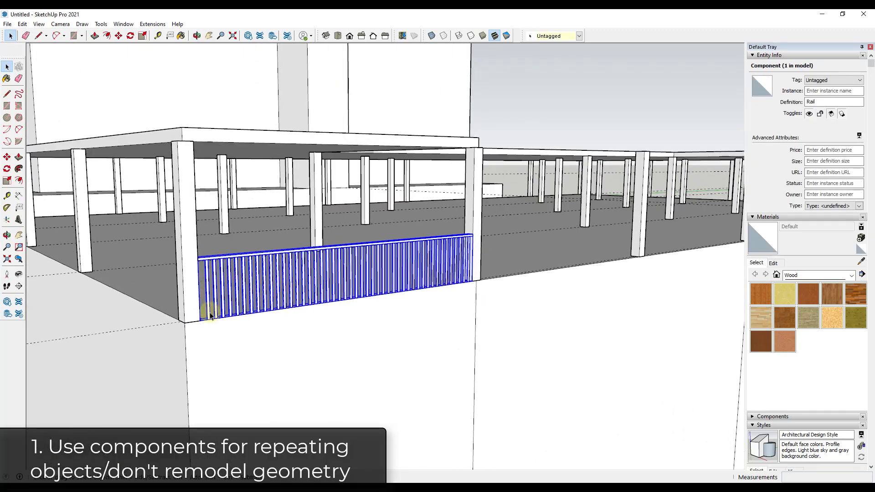
{"action": "middle_click_drag", "start_coordinate": [270, 273], "coordinate": [276, 272]}
{"action": "scroll", "coordinate": [206, 285], "scroll_direction": "down", "scroll_amount": 3}
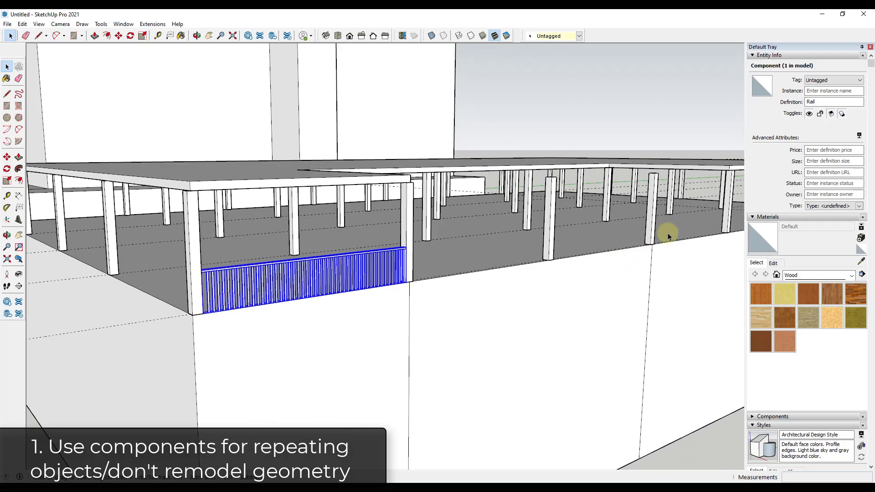
{"action": "middle_click_drag", "start_coordinate": [713, 220], "coordinate": [466, 294], "text": "shift"}
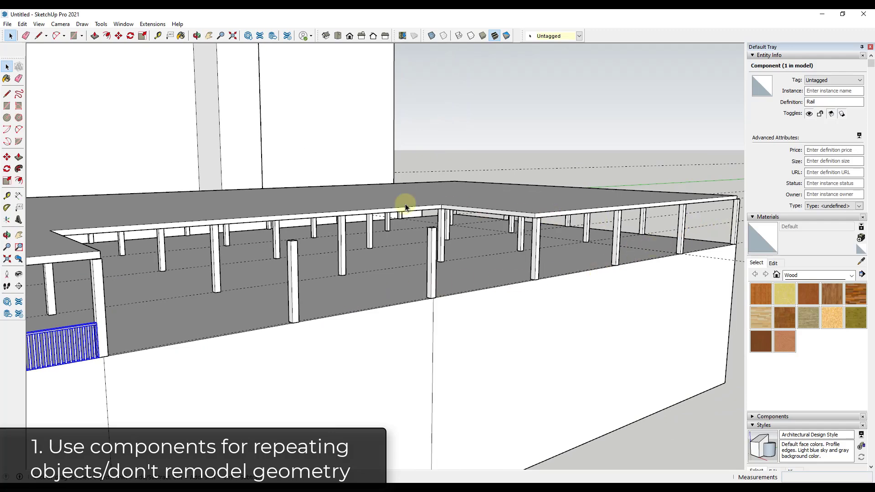
{"action": "scroll", "coordinate": [217, 293], "scroll_direction": "up", "scroll_amount": 3}
{"action": "middle_click_drag", "start_coordinate": [217, 293], "coordinate": [313, 293]}
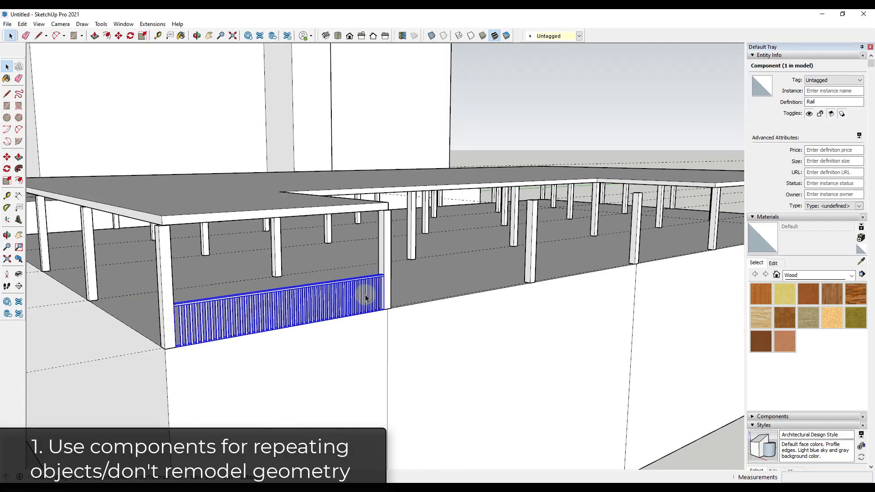
{"action": "scroll", "coordinate": [384, 292], "scroll_direction": "down", "scroll_amount": 5}
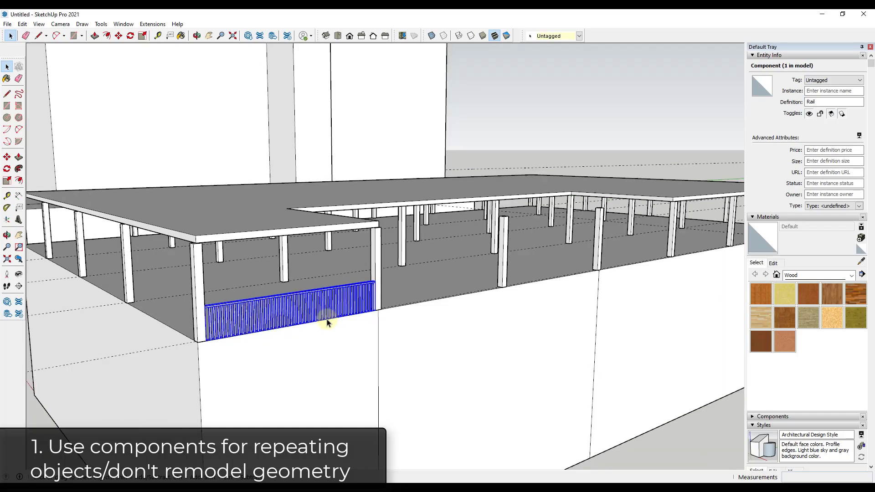
{"action": "middle_click_drag", "start_coordinate": [325, 326], "coordinate": [401, 302]}
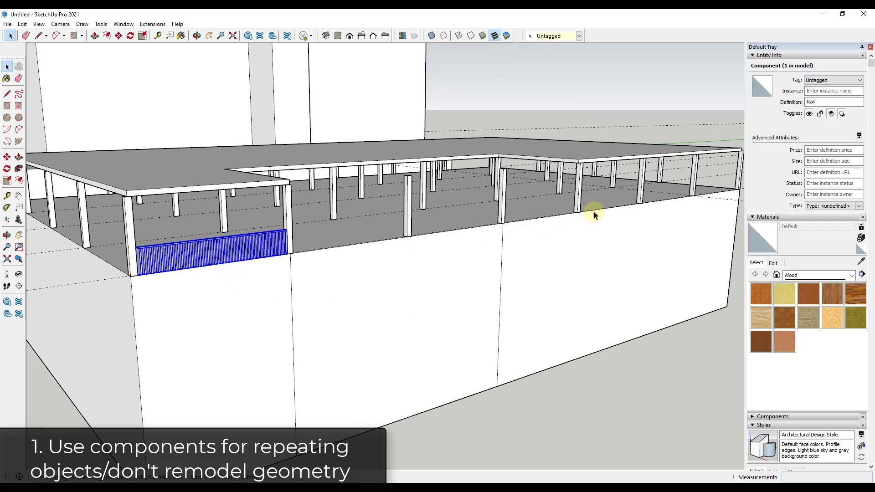
{"action": "scroll", "coordinate": [217, 348], "scroll_direction": "up", "scroll_amount": 5}
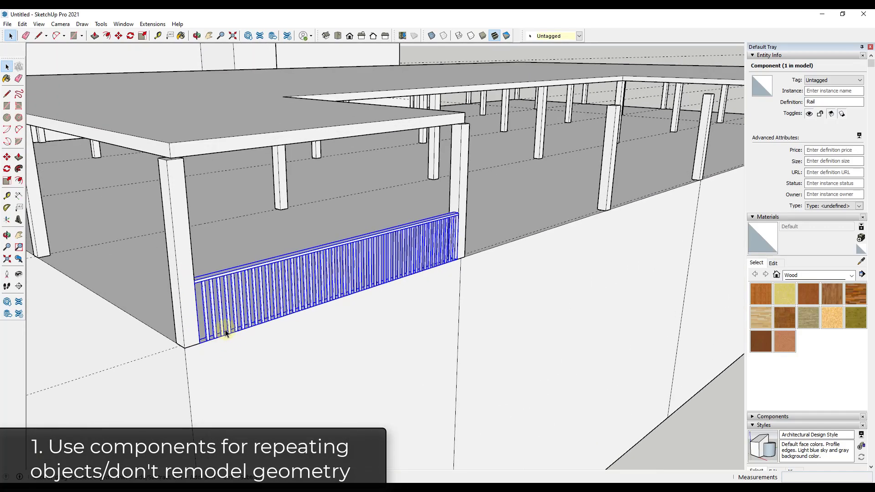
{"action": "scroll", "coordinate": [226, 333], "scroll_direction": "up", "scroll_amount": 3}
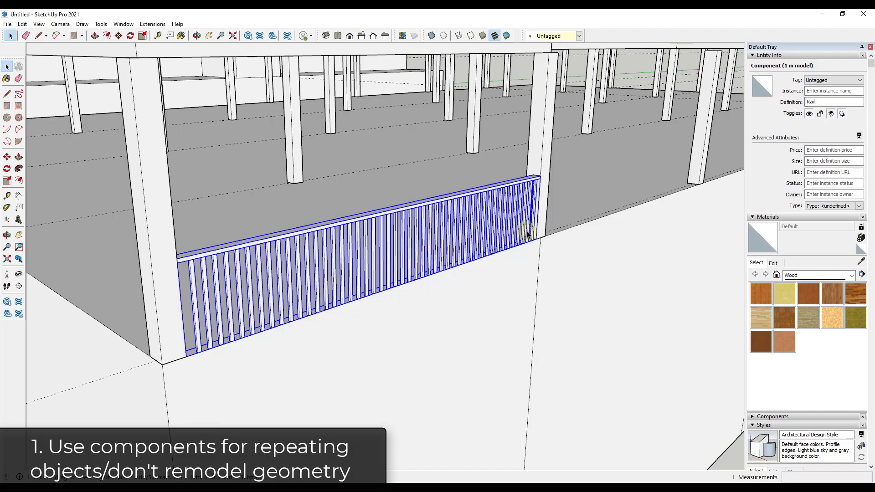
{"action": "scroll", "coordinate": [528, 233], "scroll_direction": "up", "scroll_amount": 3}
{"action": "scroll", "coordinate": [529, 228], "scroll_direction": "down", "scroll_amount": 4}
{"action": "scroll", "coordinate": [501, 242], "scroll_direction": "up", "scroll_amount": 2}
{"action": "middle_click_drag", "start_coordinate": [466, 258], "coordinate": [221, 240]}
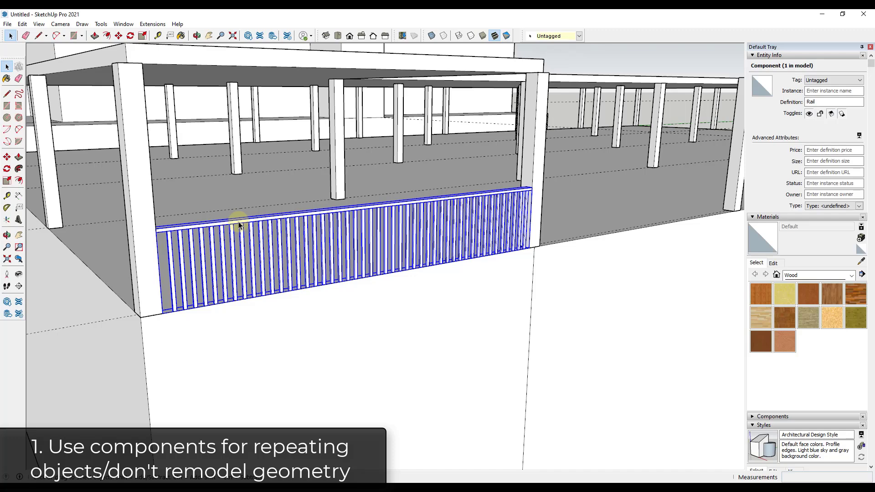
Collapse the other tray sections and expand the Rail component in the Outliner to inspect its nested parts.
{"action": "left_click", "coordinate": [753, 217]}
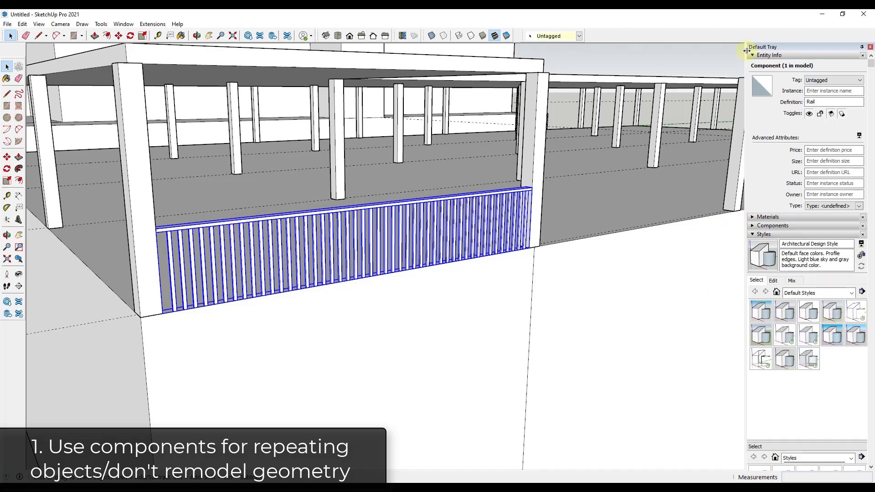
{"action": "left_click", "coordinate": [753, 56]}
{"action": "left_click", "coordinate": [752, 82]}
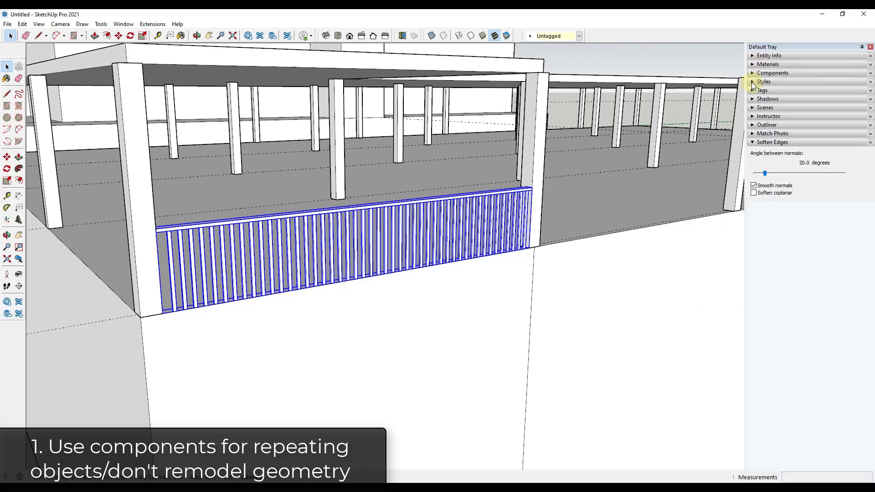
{"action": "left_click", "coordinate": [753, 126]}
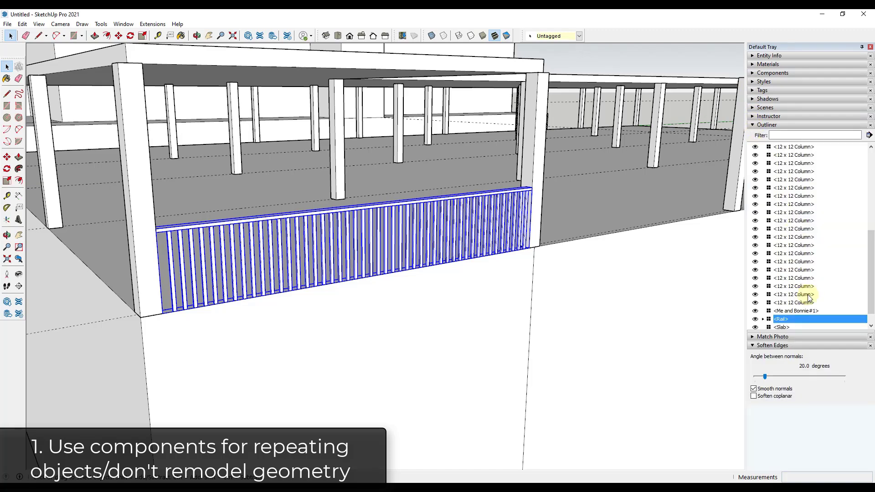
{"action": "double_click", "coordinate": [788, 321]}
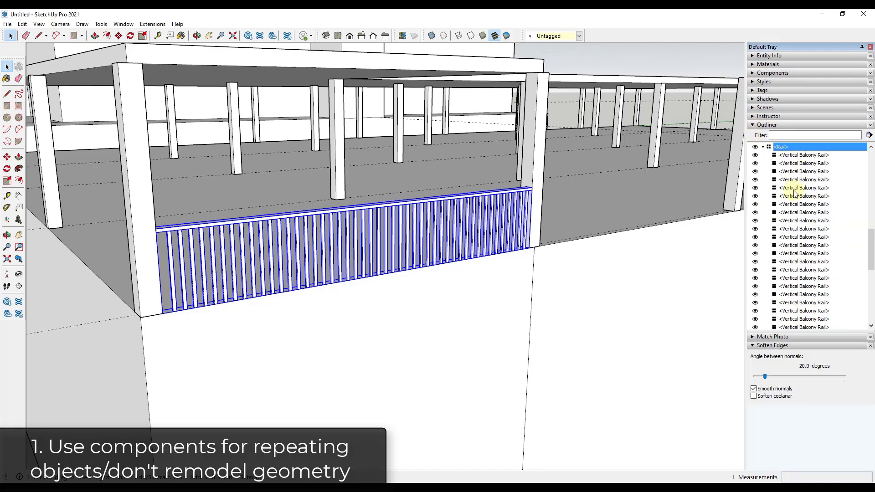
{"action": "scroll", "coordinate": [802, 248], "scroll_direction": "up", "scroll_amount": 2}
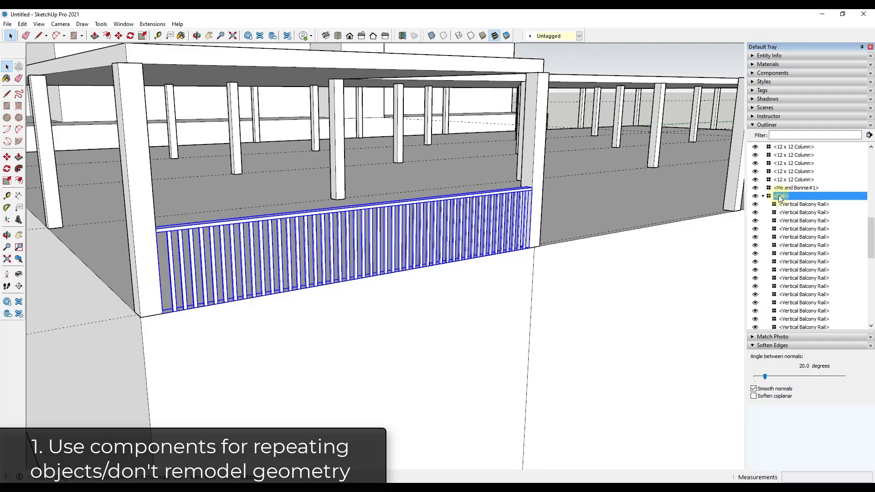
Measure the railing's length along its top rail, from one column to the other.
{"action": "middle_click_drag", "start_coordinate": [342, 250], "coordinate": [297, 267]}
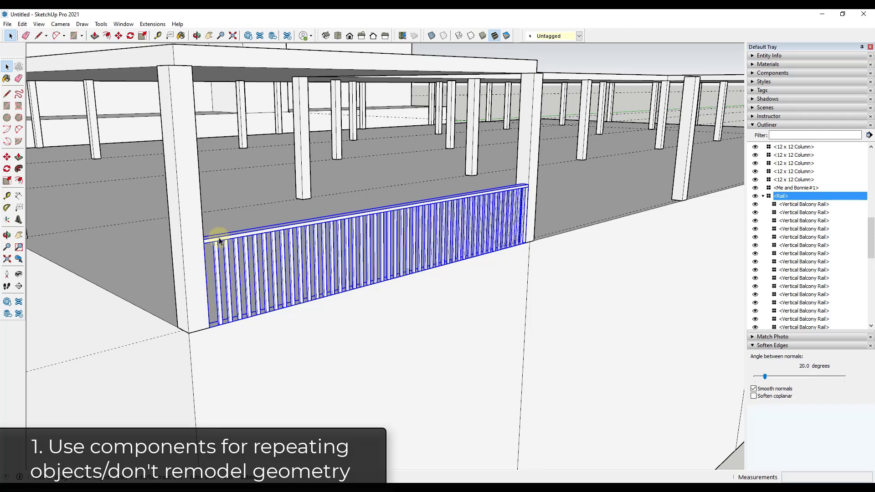
{"action": "left_click", "coordinate": [158, 36]}
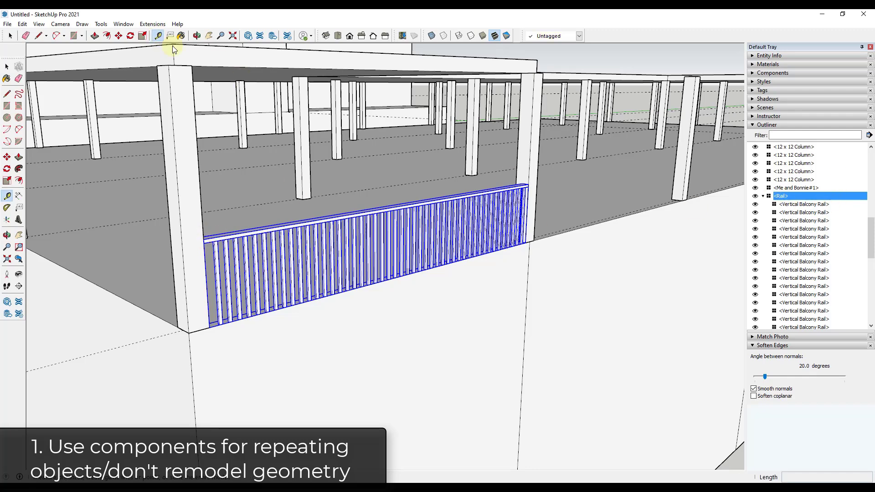
{"action": "left_click", "coordinate": [203, 239]}
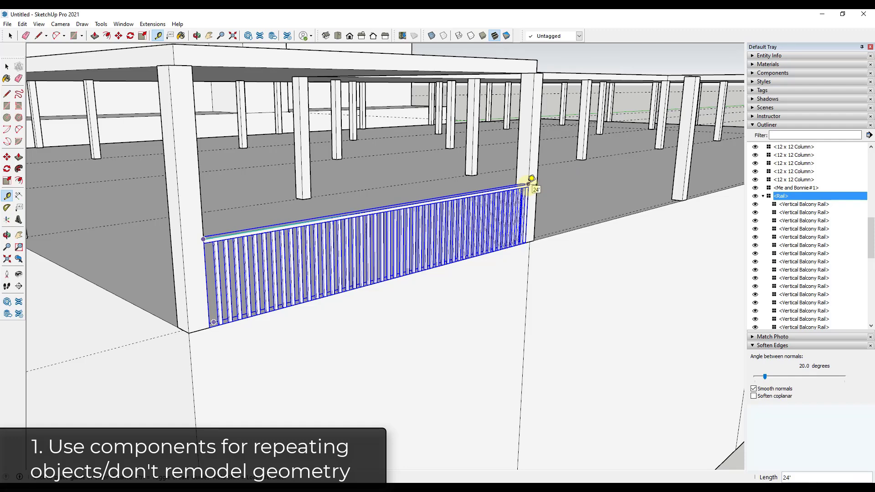
{"action": "key", "text": "space"}
Name the Rail instance "24' Long" in the Outliner and collapse its list of nested parts.
{"action": "right_click", "coordinate": [779, 199]}
{"action": "left_click", "coordinate": [778, 185]}
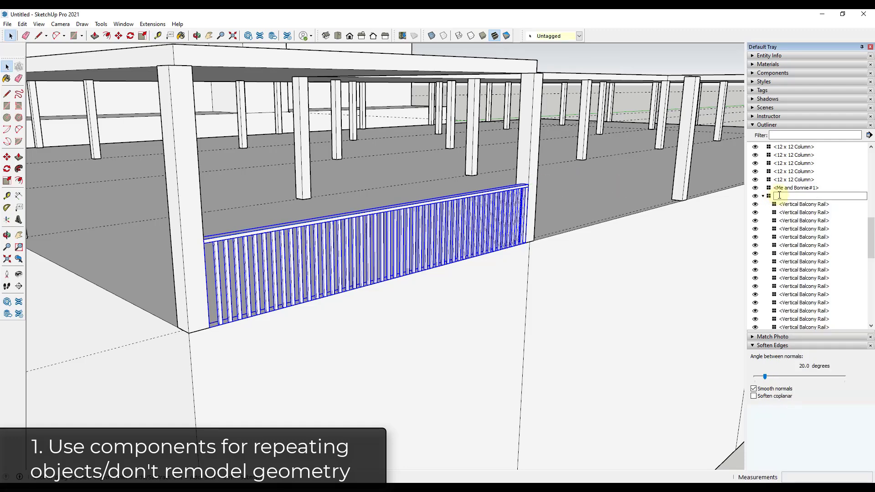
{"action": "type", "text": "24' Long"}
{"action": "key", "text": "Return"}
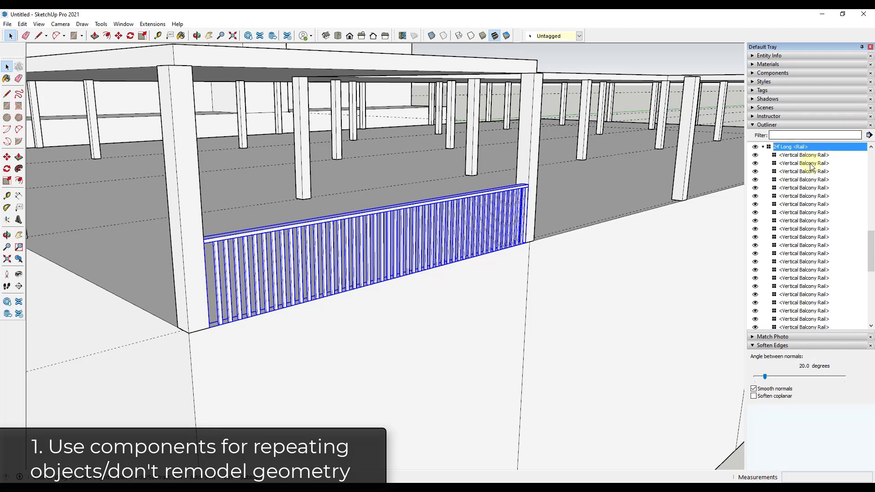
{"action": "scroll", "coordinate": [524, 231], "scroll_direction": "down", "scroll_amount": 3}
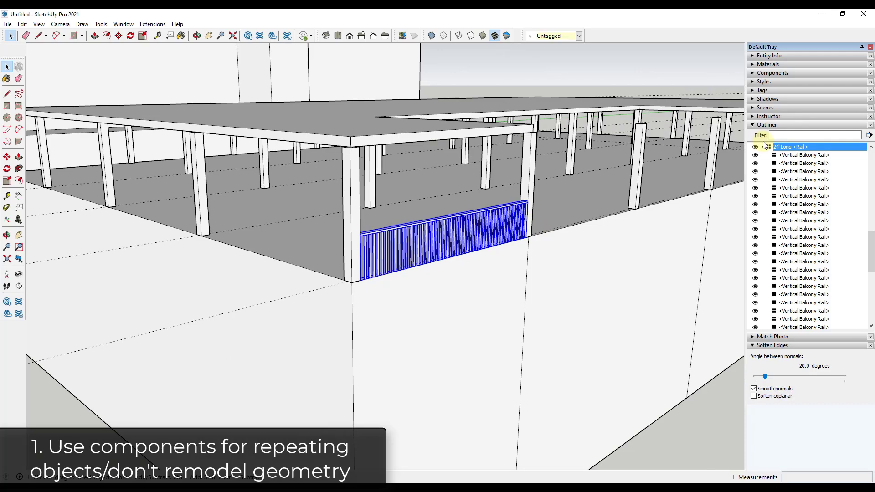
{"action": "left_click", "coordinate": [763, 147]}
Copy the 24' Long railing from the corner column's outer base corner to the matching corner of the column just past the roof slab's recess.
{"action": "middle_click_drag", "start_coordinate": [583, 242], "coordinate": [541, 269]}
{"action": "middle_click_drag", "start_coordinate": [525, 236], "coordinate": [398, 262]}
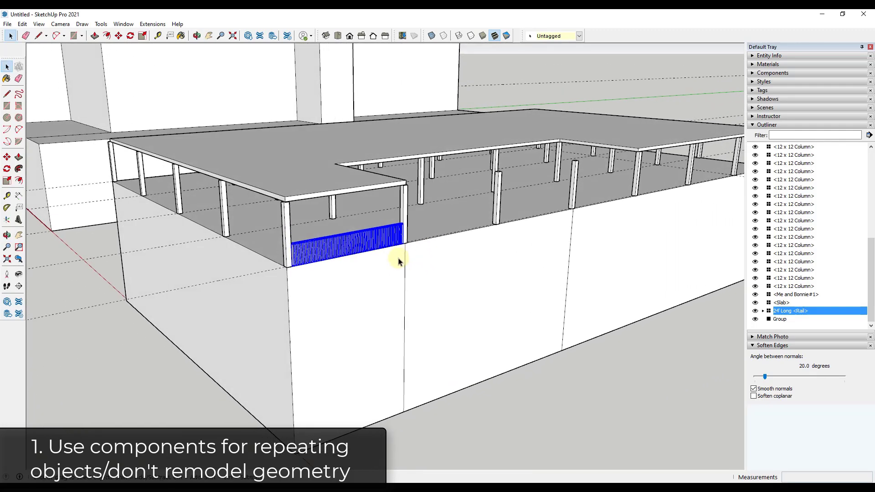
{"action": "left_click", "coordinate": [309, 260]}
{"action": "key", "text": "m"}
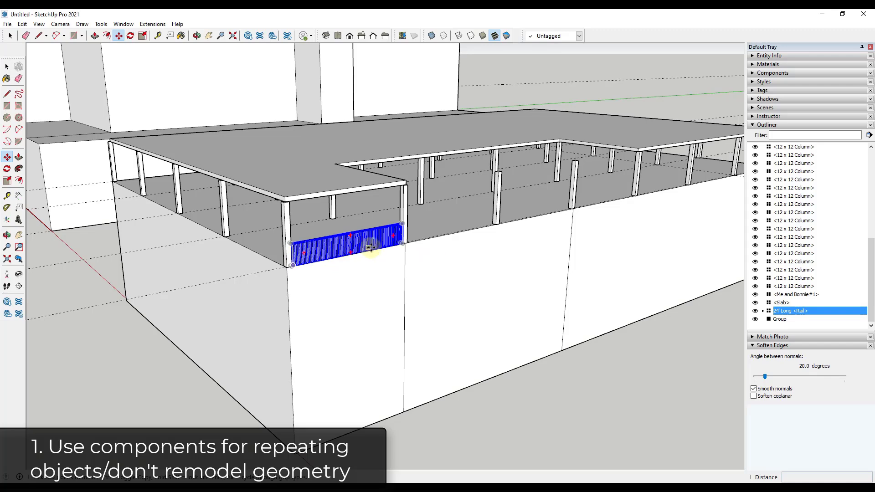
{"action": "scroll", "coordinate": [318, 253], "scroll_direction": "up", "scroll_amount": 2}
{"action": "scroll", "coordinate": [318, 253], "scroll_direction": "up", "scroll_amount": 4}
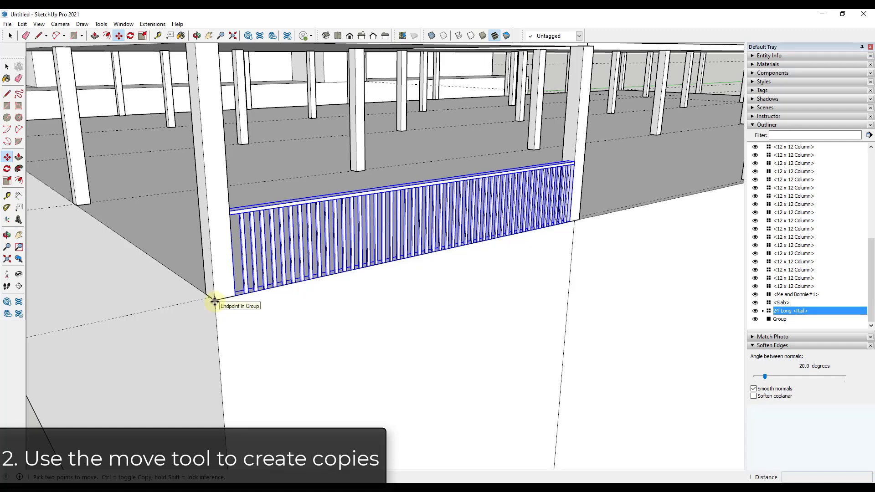
{"action": "left_click", "coordinate": [215, 302]}
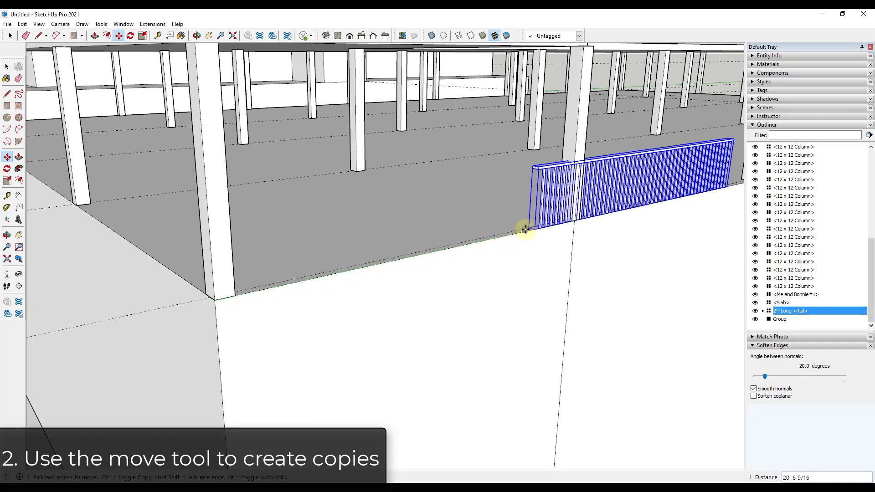
{"action": "middle_click_drag", "start_coordinate": [576, 221], "coordinate": [316, 283]}
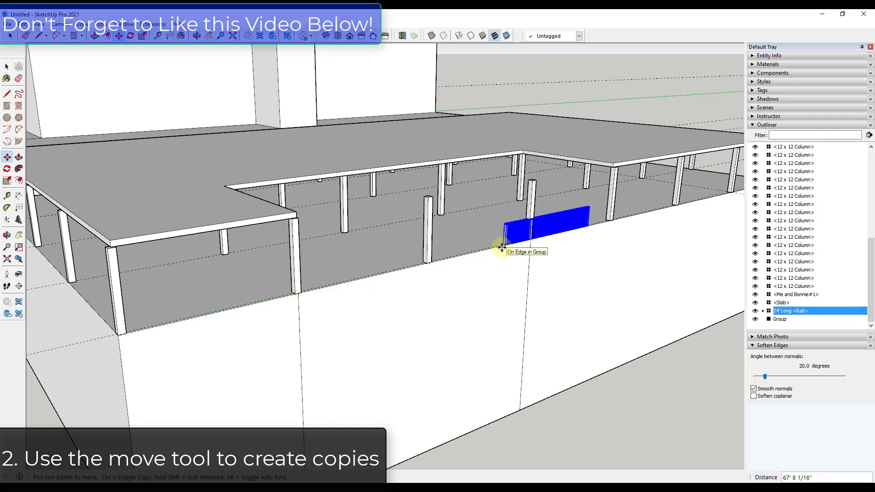
{"action": "key", "text": "ctrl"}
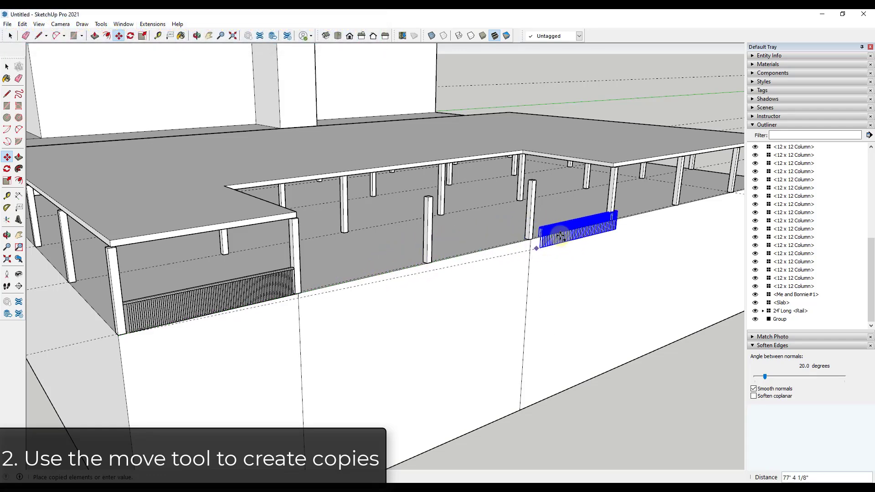
{"action": "middle_click_drag", "start_coordinate": [592, 223], "coordinate": [377, 293]}
{"action": "scroll", "coordinate": [378, 293], "scroll_direction": "up", "scroll_amount": 6}
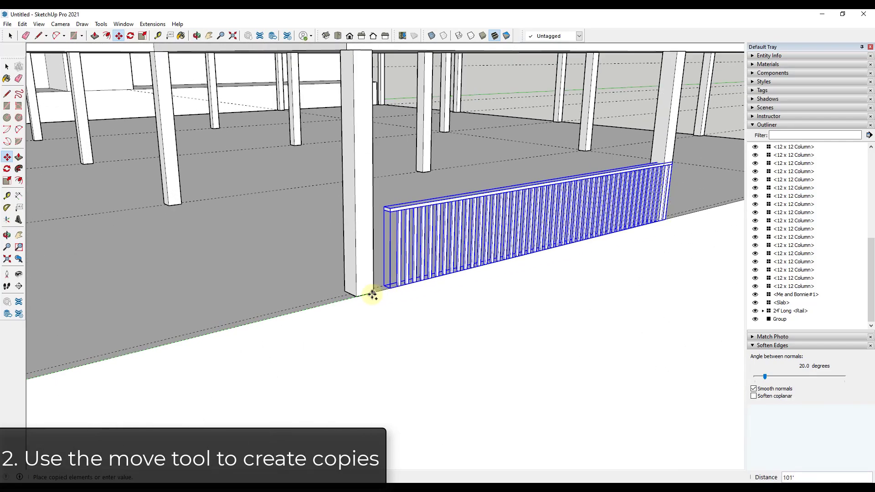
{"action": "left_click", "coordinate": [350, 297]}
Collapse the Outliner and inspect how the copied railing fits between its columns.
{"action": "middle_click_drag", "start_coordinate": [547, 344], "coordinate": [275, 257]}
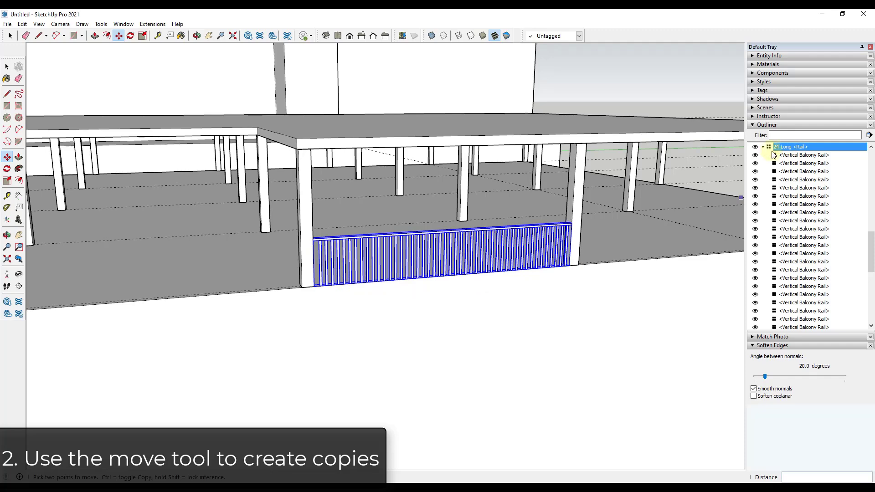
{"action": "scroll", "coordinate": [764, 150], "scroll_direction": "down", "scroll_amount": 5}
{"action": "left_click", "coordinate": [752, 124]}
{"action": "middle_click_drag", "start_coordinate": [433, 302], "coordinate": [383, 318]}
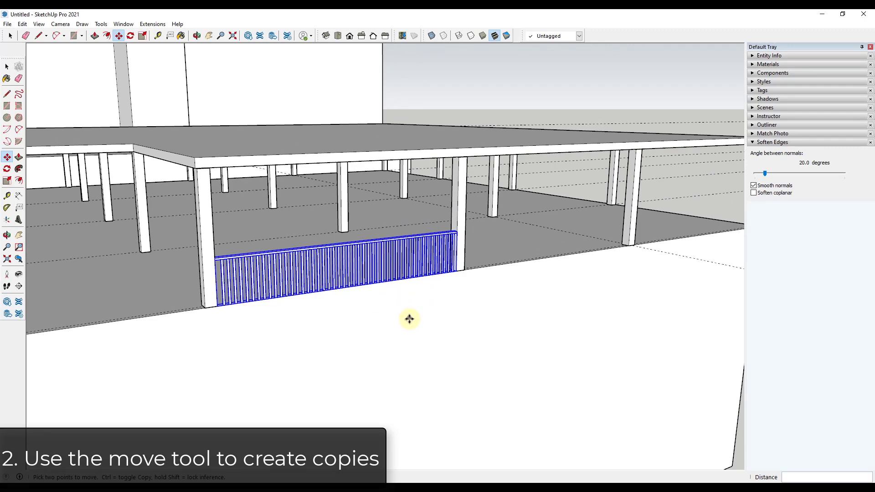
{"action": "middle_click_drag", "start_coordinate": [414, 307], "coordinate": [451, 305]}
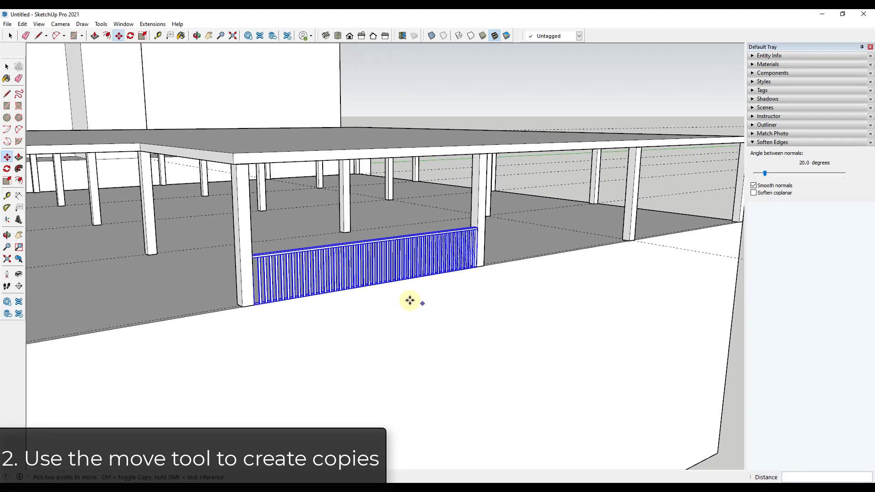
{"action": "left_click", "coordinate": [252, 256]}
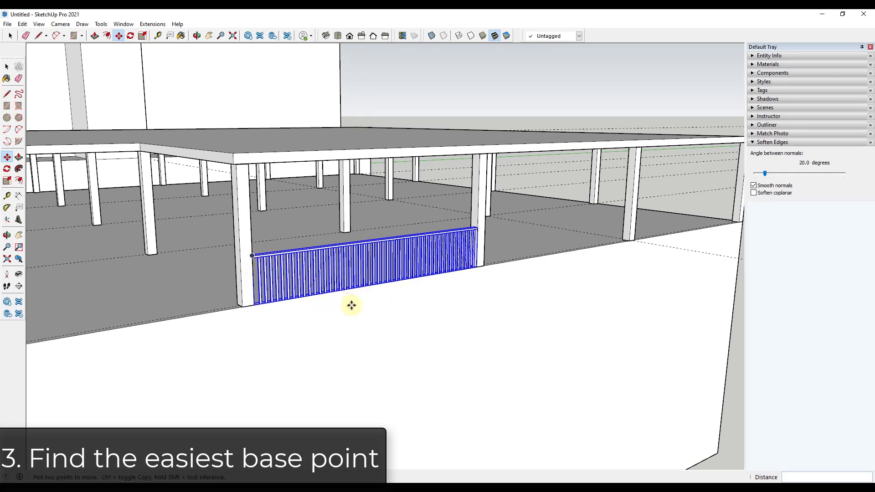
{"action": "key", "text": "Escape"}
{"action": "scroll", "coordinate": [234, 264], "scroll_direction": "up", "scroll_amount": 3}
{"action": "left_click", "coordinate": [235, 264]}
{"action": "key", "text": "ctrl"}
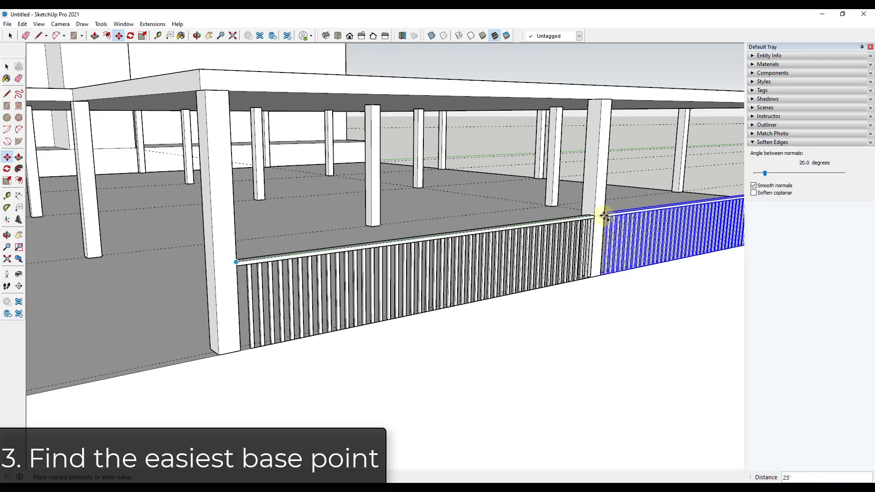
{"action": "key", "text": "space"}
{"action": "middle_click_drag", "start_coordinate": [611, 322], "coordinate": [587, 310]}
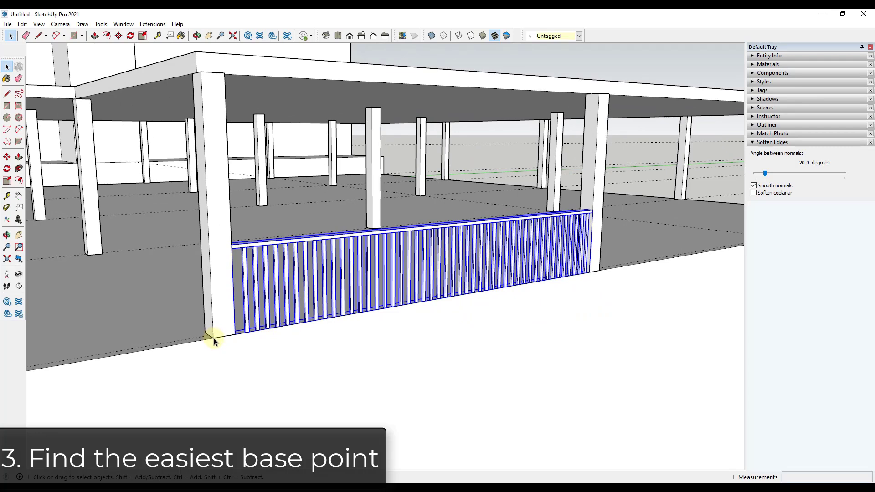
Copy the 24' Long railing 25' into the adjacent bay, from its first column's outer base corner to the next column's matching corner.
{"action": "key", "text": "m"}
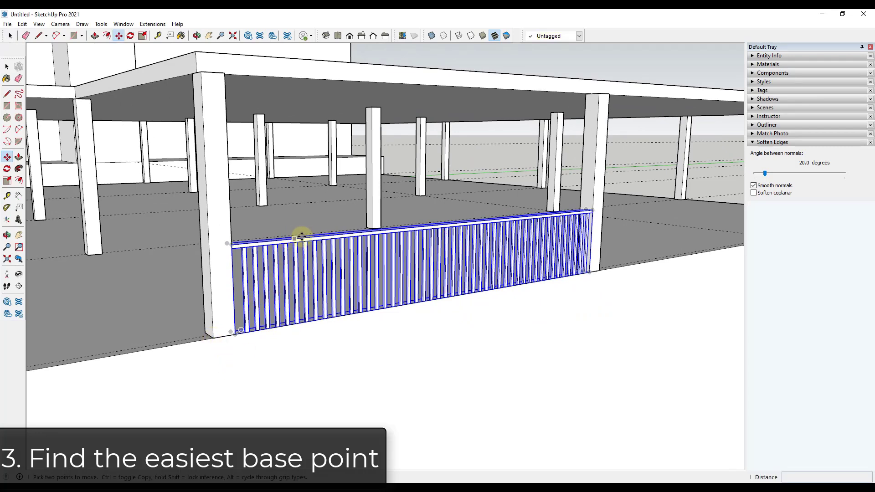
{"action": "left_click", "coordinate": [232, 245]}
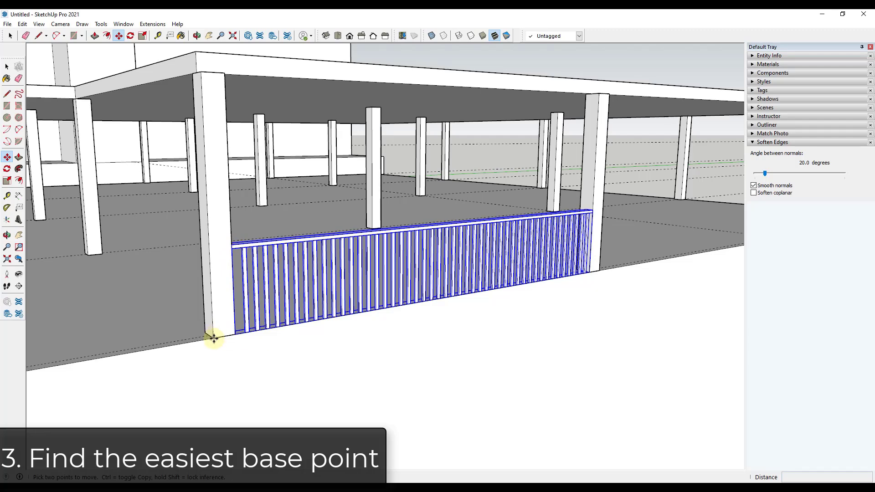
{"action": "left_click", "coordinate": [213, 338]}
{"action": "key", "text": "ctrl"}
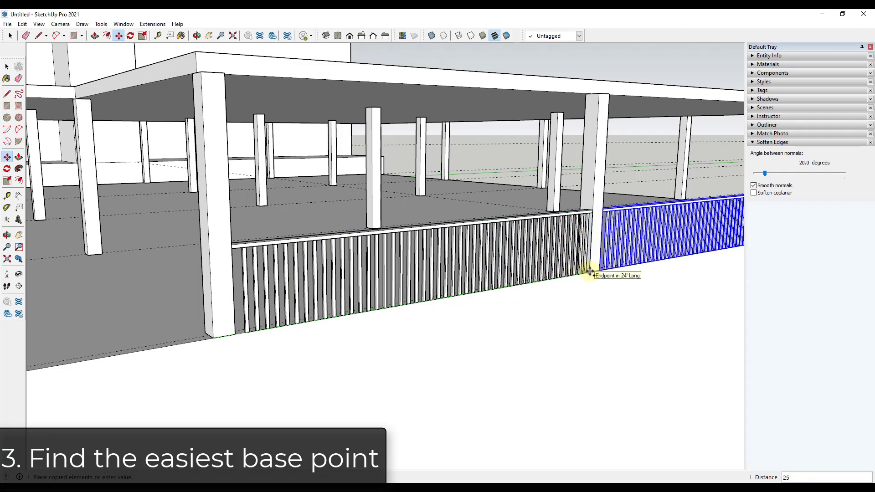
{"action": "left_click", "coordinate": [592, 270]}
Copy the second railing into the last bay before the building corner, moving it from one column's outer base corner to the next.
{"action": "scroll", "coordinate": [582, 291], "scroll_direction": "up", "scroll_amount": 3}
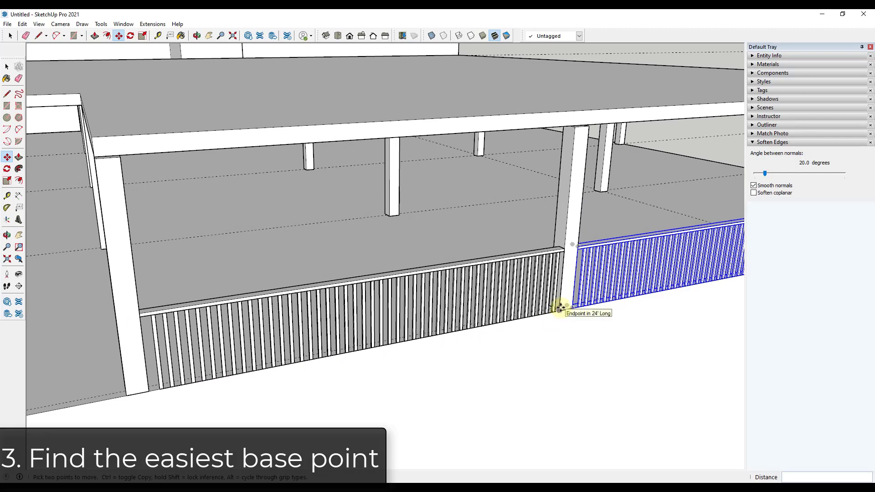
{"action": "scroll", "coordinate": [358, 279], "scroll_direction": "down", "scroll_amount": 4}
{"action": "middle_click_drag", "start_coordinate": [299, 270], "coordinate": [363, 292]}
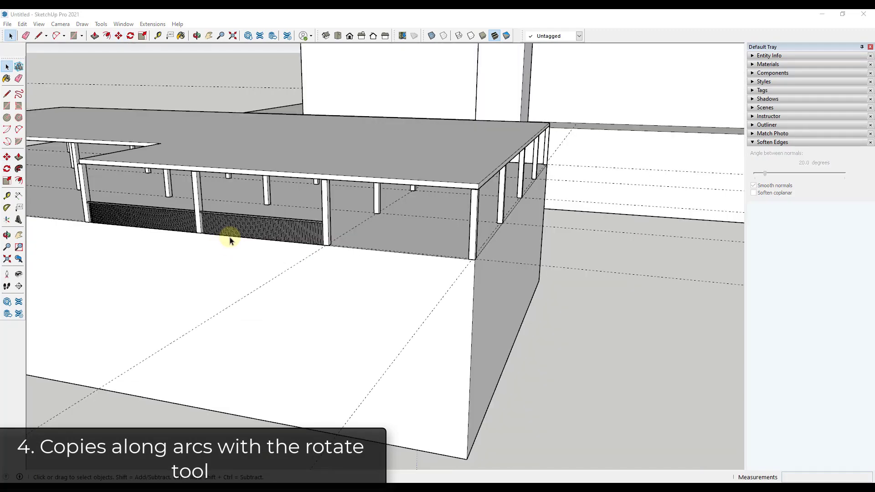
{"action": "scroll", "coordinate": [220, 228], "scroll_direction": "up", "scroll_amount": 4}
{"action": "left_click", "coordinate": [216, 221]}
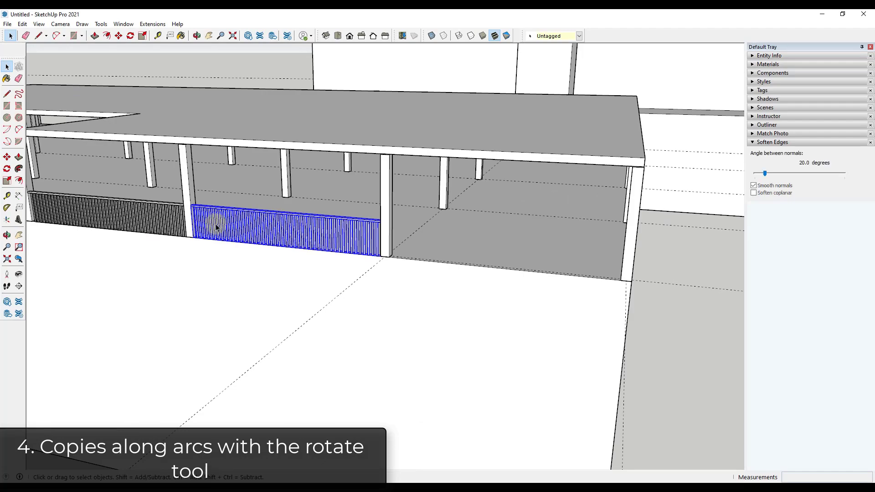
{"action": "key", "text": "m"}
{"action": "left_click", "coordinate": [186, 237]}
{"action": "key", "text": "ctrl"}
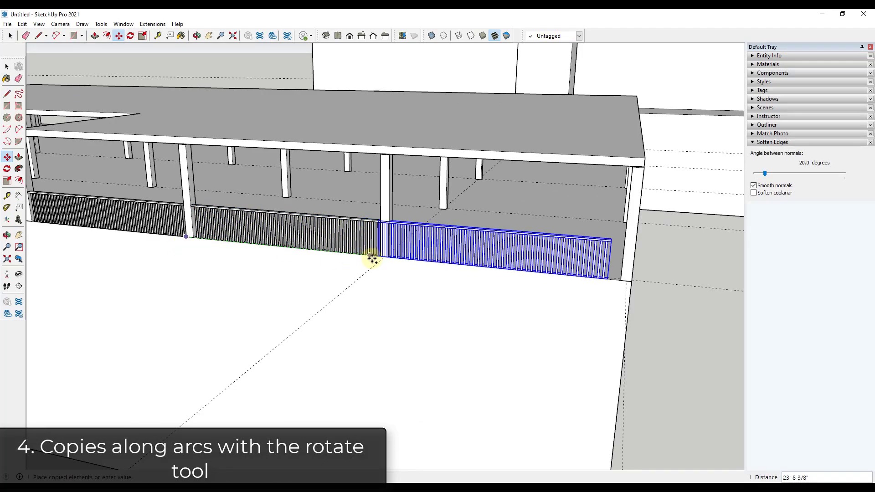
{"action": "left_click", "coordinate": [382, 256]}
Copy the last-bay railing past the corner column, from its first column's base corner to the corner column's base on the adjoining side.
{"action": "mouse_move", "coordinate": [606, 308]}
{"action": "middle_mouse_down"}
{"action": "mouse_move", "coordinate": [455, 299]}
{"action": "mouse_move", "coordinate": [464, 303]}
{"action": "mouse_move", "coordinate": [440, 309]}
{"action": "middle_mouse_up"}
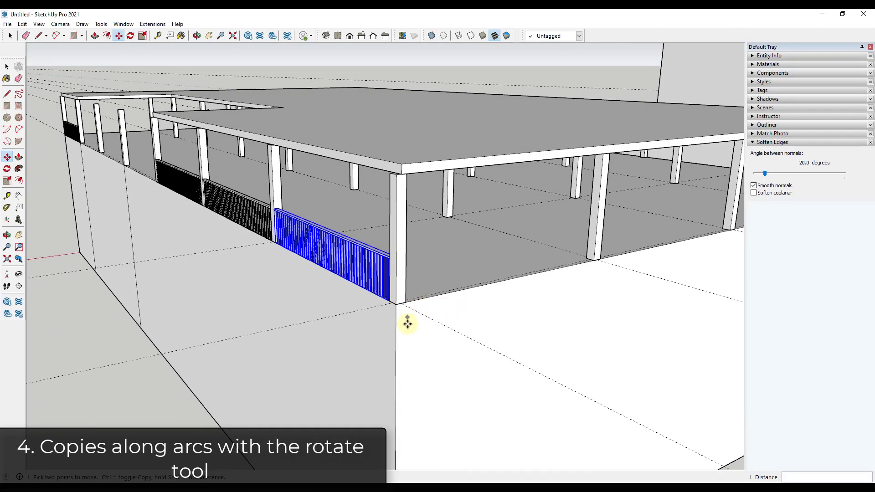
{"action": "middle_click_drag", "start_coordinate": [386, 318], "coordinate": [365, 306]}
{"action": "scroll", "coordinate": [360, 301], "scroll_direction": "up", "scroll_amount": 2}
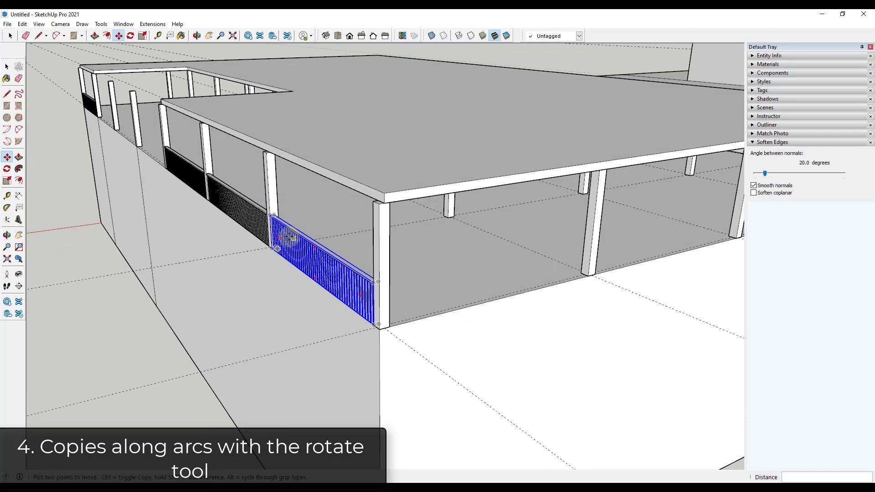
{"action": "scroll", "coordinate": [272, 217], "scroll_direction": "up", "scroll_amount": 2}
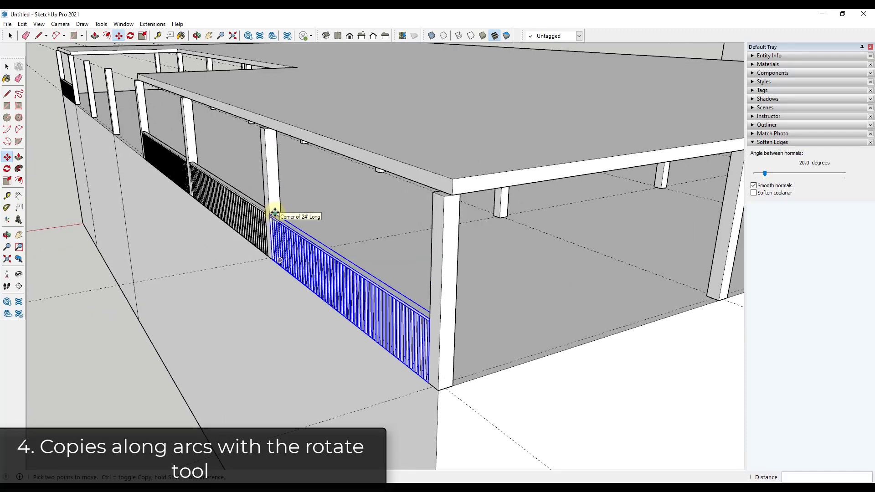
{"action": "key", "text": "ctrl"}
{"action": "left_click", "coordinate": [272, 260]}
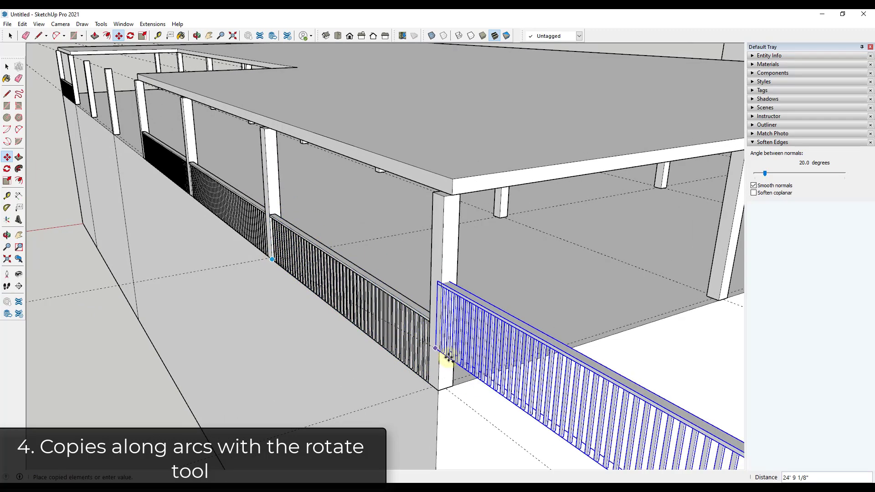
{"action": "left_click", "coordinate": [454, 386]}
Try rotating the copied railing 90 degrees about its base corner at the corner column, and discard that copy.
{"action": "key", "text": "q"}
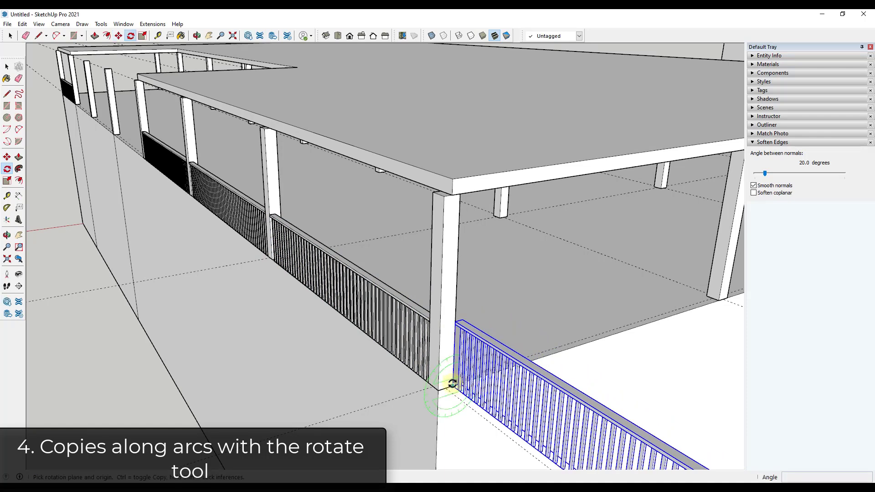
{"action": "left_click", "coordinate": [453, 385]}
{"action": "left_click", "coordinate": [465, 396]}
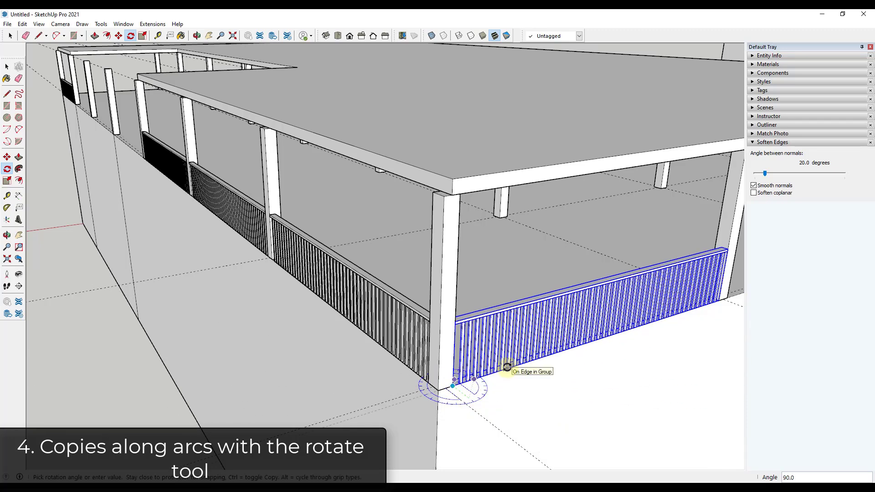
{"action": "key", "text": "Return"}
{"action": "key", "text": "space"}
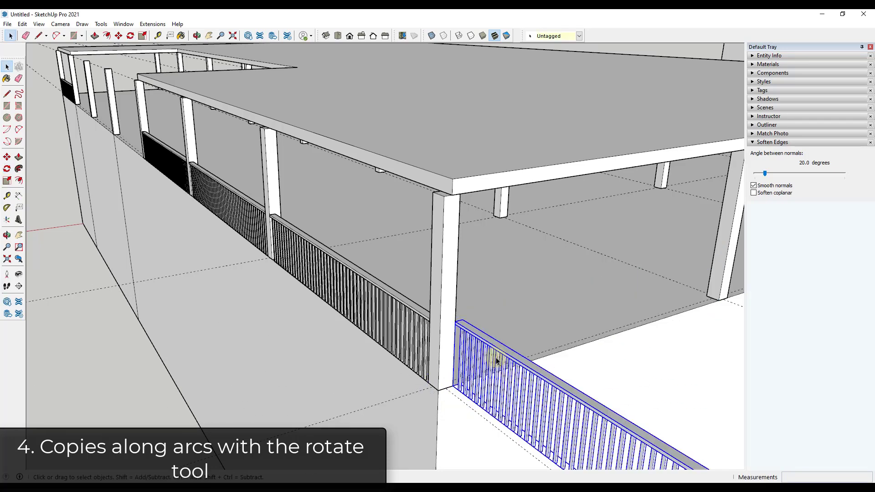
{"action": "left_click", "coordinate": [499, 359]}
{"action": "middle_click_drag", "start_coordinate": [496, 358], "coordinate": [357, 340]}
Create a copy of the last-bay railing rotated 90 degrees about the corner column's outer base corner, placing it on the adjoining side.
{"action": "left_click", "coordinate": [307, 275]}
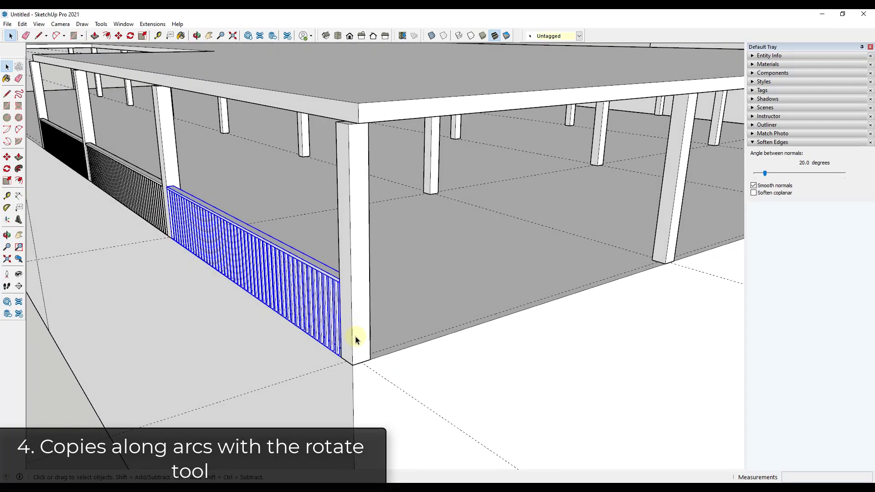
{"action": "key", "text": "q"}
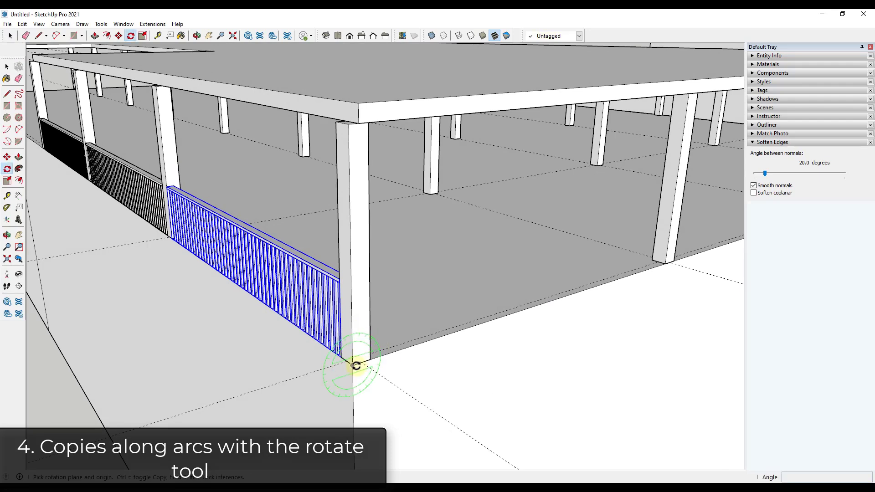
{"action": "key", "text": "space"}
{"action": "key", "text": "q"}
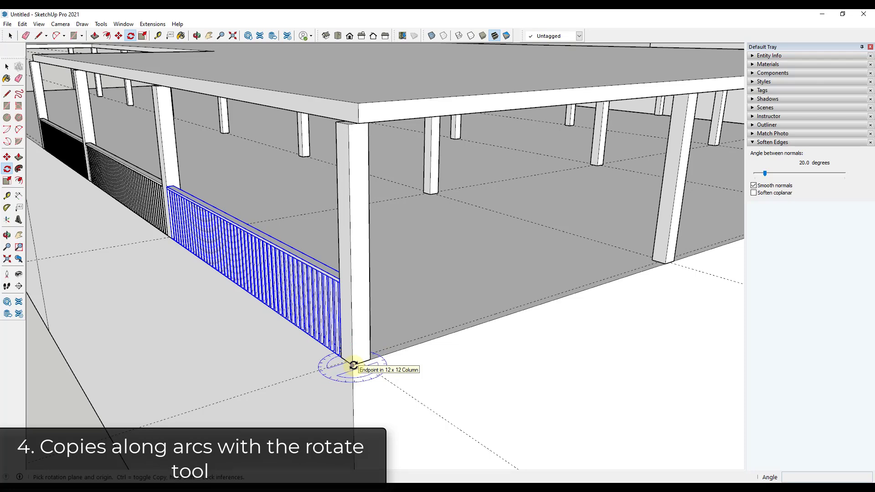
{"action": "left_click", "coordinate": [353, 365]}
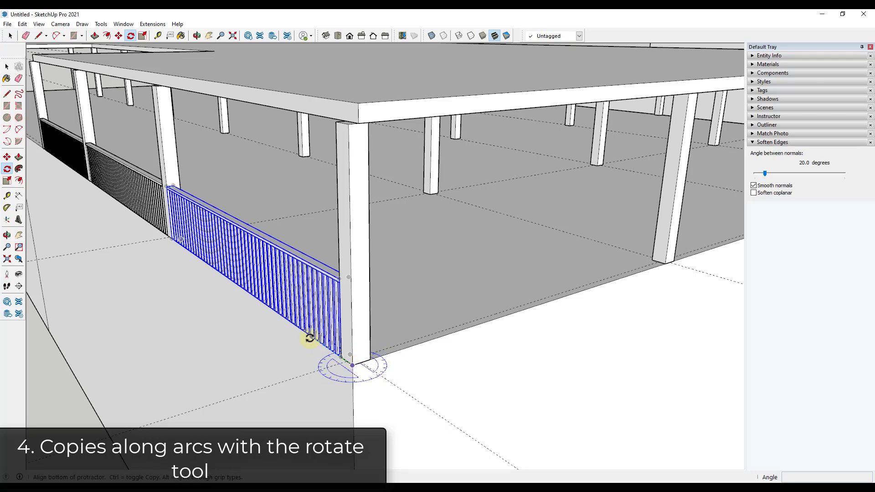
{"action": "key", "text": "space"}
{"action": "key", "text": "q"}
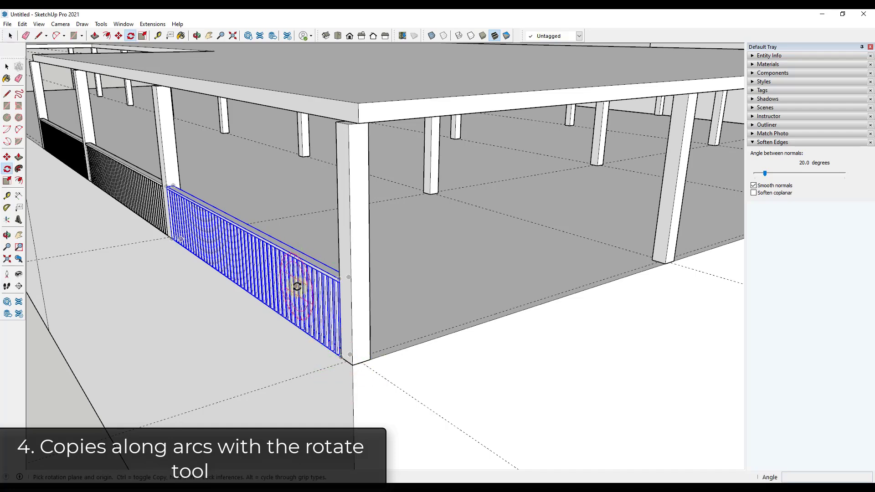
{"action": "left_click", "coordinate": [352, 366]}
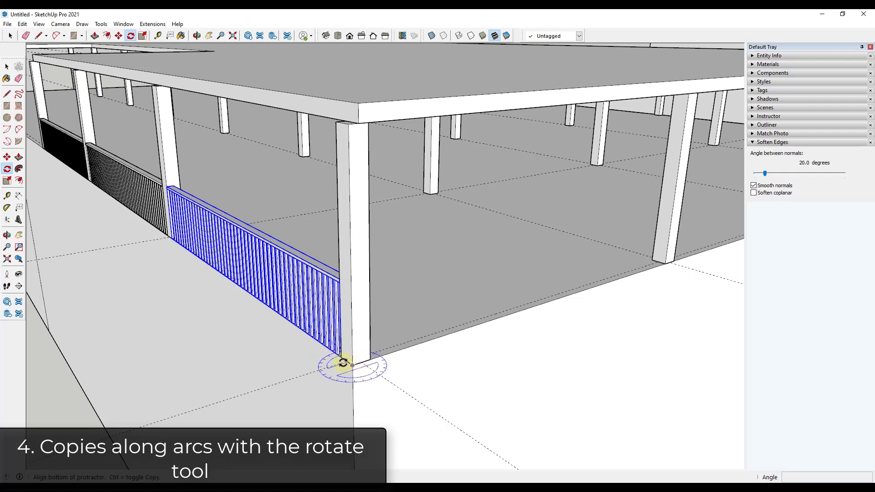
{"action": "left_click", "coordinate": [171, 238]}
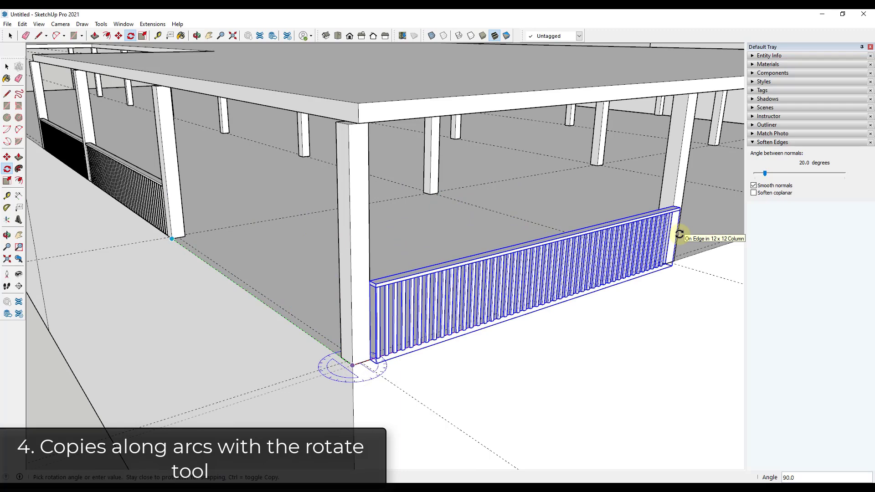
{"action": "left_click", "coordinate": [679, 234]}
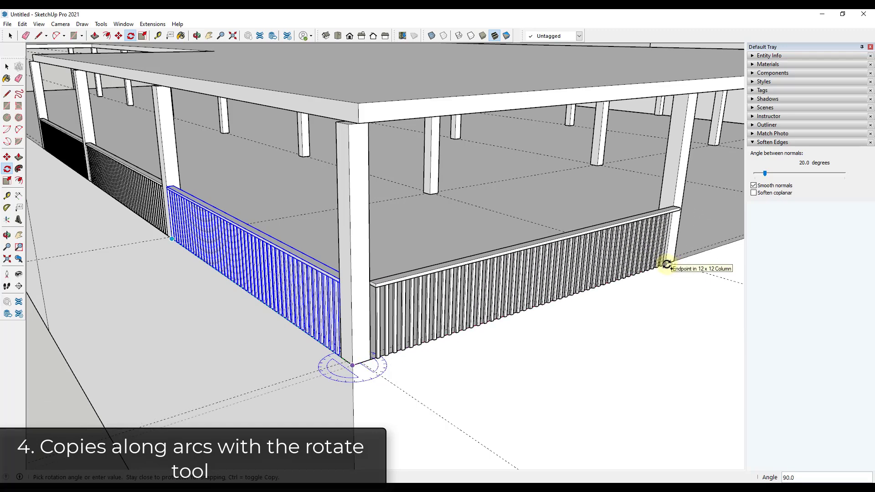
{"action": "left_click", "coordinate": [669, 266]}
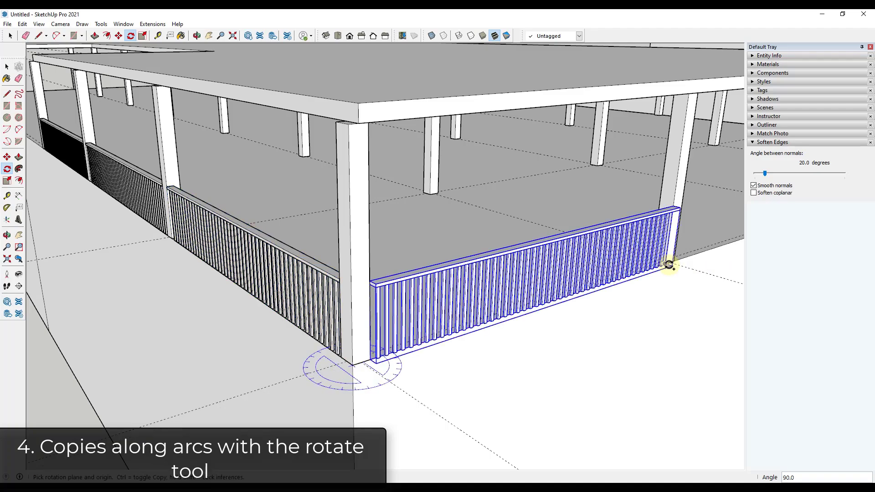
Flip the rotated railing across its thickness by scaling it to -1 along the red axis.
{"action": "middle_click_drag", "start_coordinate": [498, 268], "coordinate": [565, 312]}
{"action": "scroll", "coordinate": [584, 299], "scroll_direction": "up", "scroll_amount": 2}
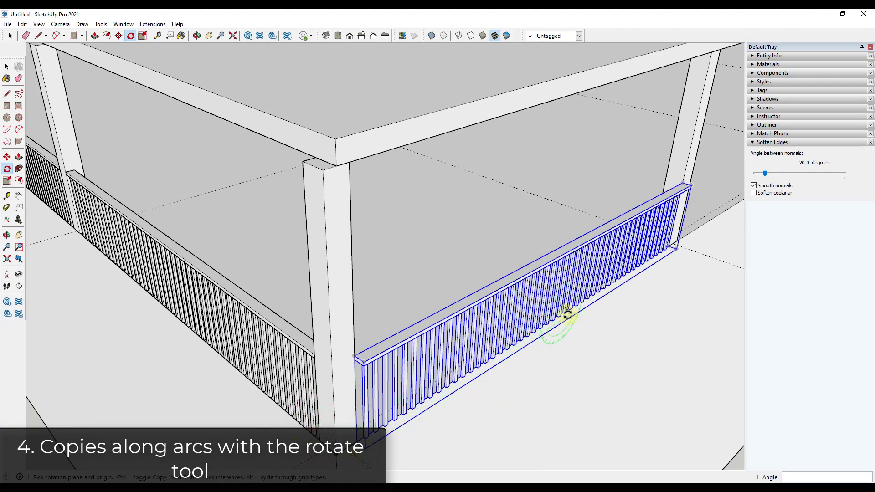
{"action": "key", "text": "s"}
{"action": "left_click_drag", "start_coordinate": [562, 289], "coordinate": [539, 274]}
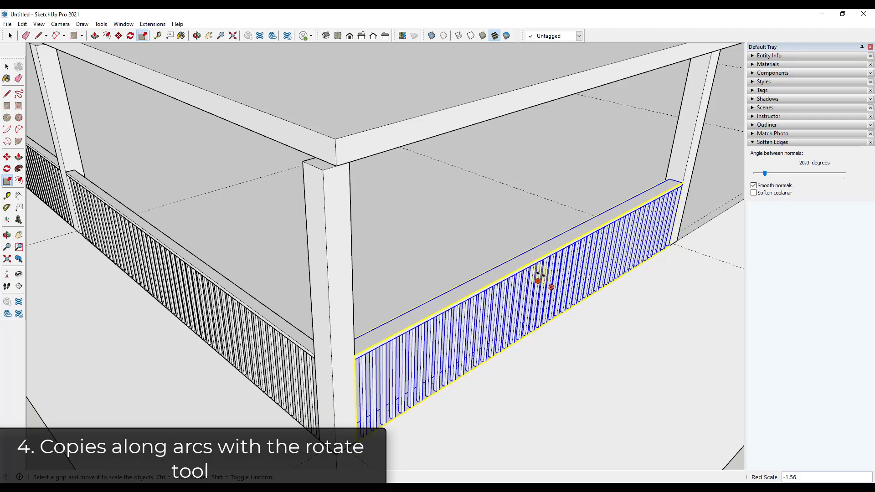
{"action": "type", "text": "-1"}
{"action": "key", "text": "Return"}
{"action": "key", "text": "space"}
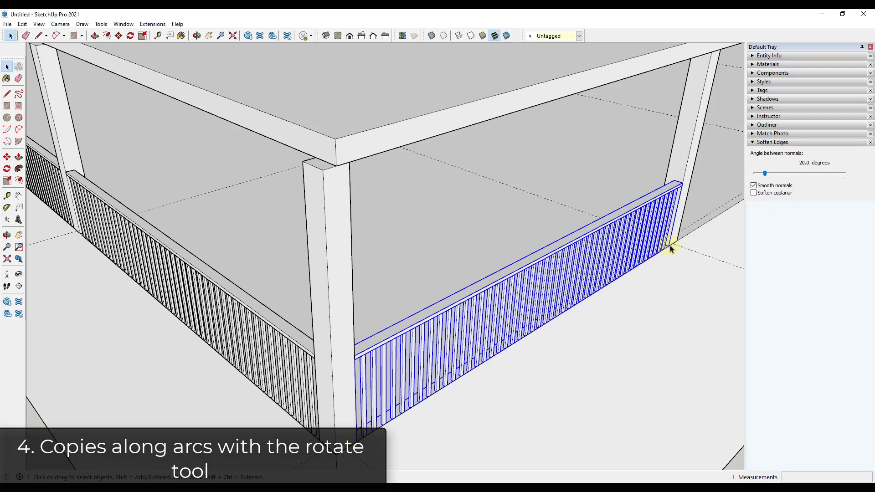
Copy the flipped railing from the corner column's base corner to the next column's base corner and array it *3 along that side.
{"action": "scroll", "coordinate": [541, 254], "scroll_direction": "down", "scroll_amount": 5}
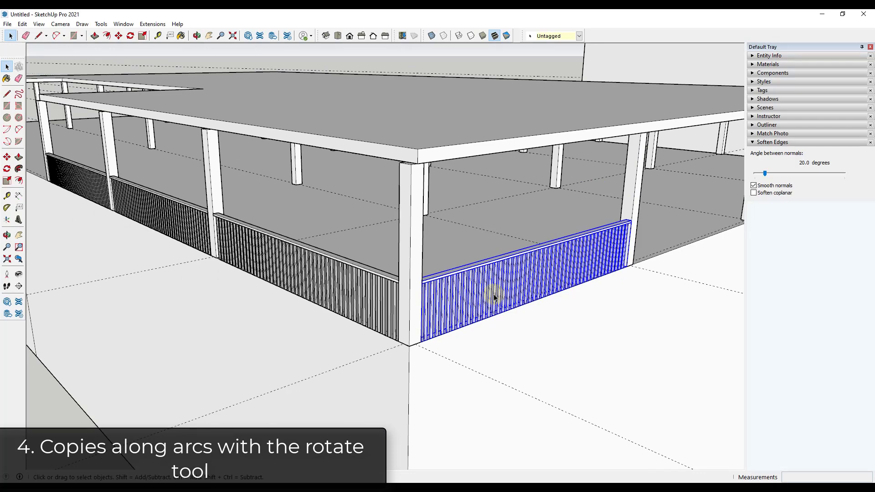
{"action": "scroll", "coordinate": [468, 317], "scroll_direction": "down", "scroll_amount": 3}
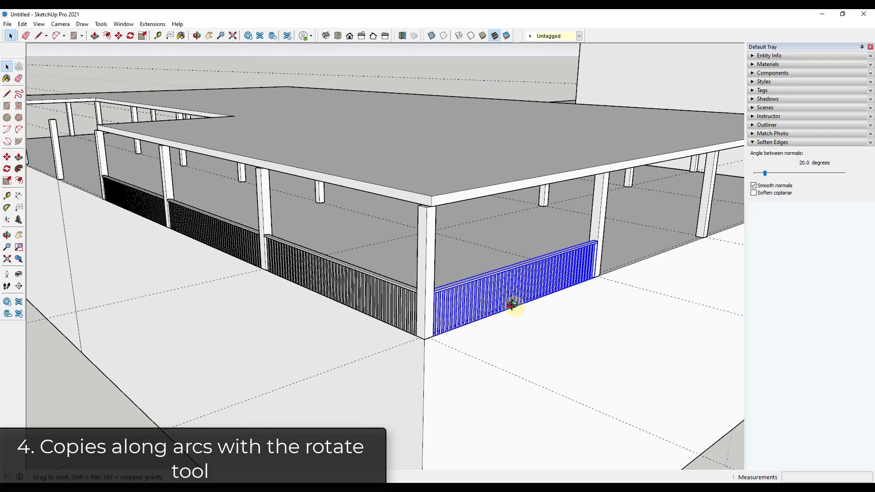
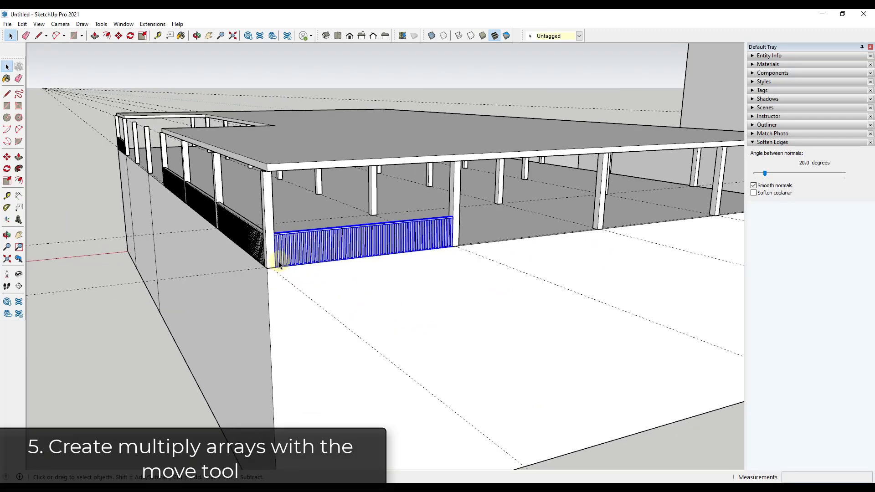
{"action": "scroll", "coordinate": [547, 255], "scroll_direction": "down", "scroll_amount": 1}
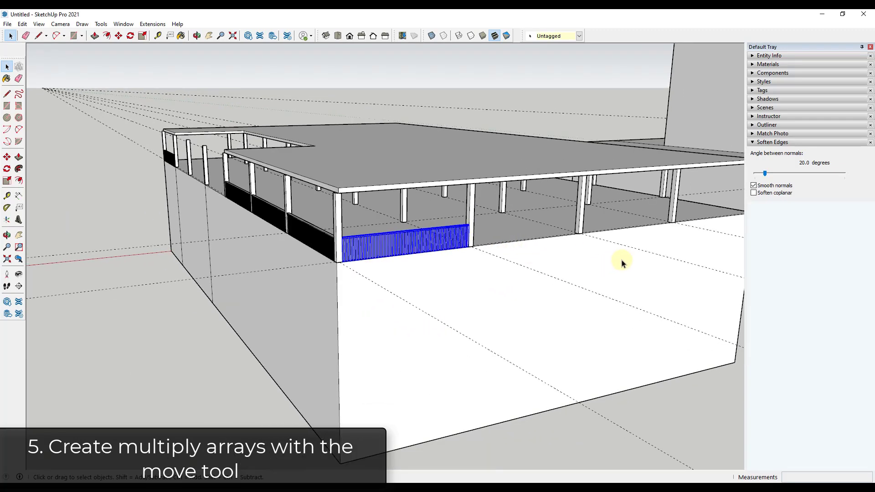
{"action": "scroll", "coordinate": [586, 260], "scroll_direction": "up", "scroll_amount": 2}
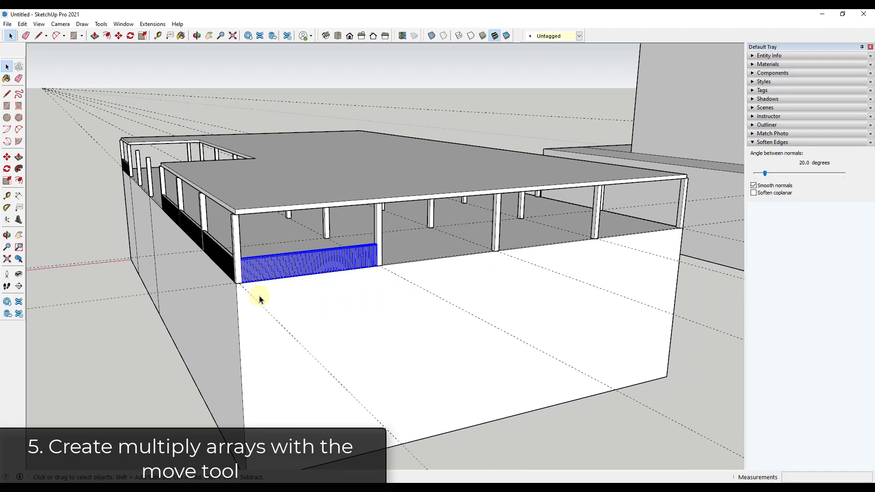
{"action": "key", "text": "m"}
{"action": "scroll", "coordinate": [237, 285], "scroll_direction": "up", "scroll_amount": 3}
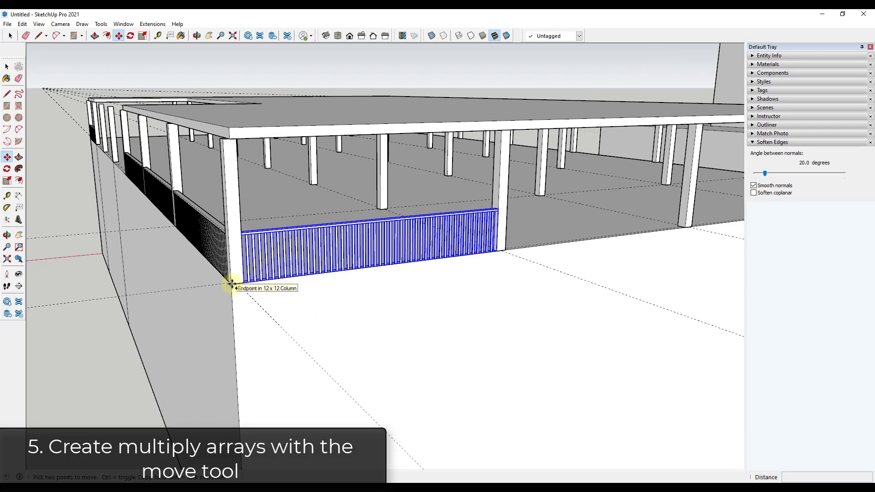
{"action": "left_click", "coordinate": [231, 285]}
{"action": "key", "text": "ctrl"}
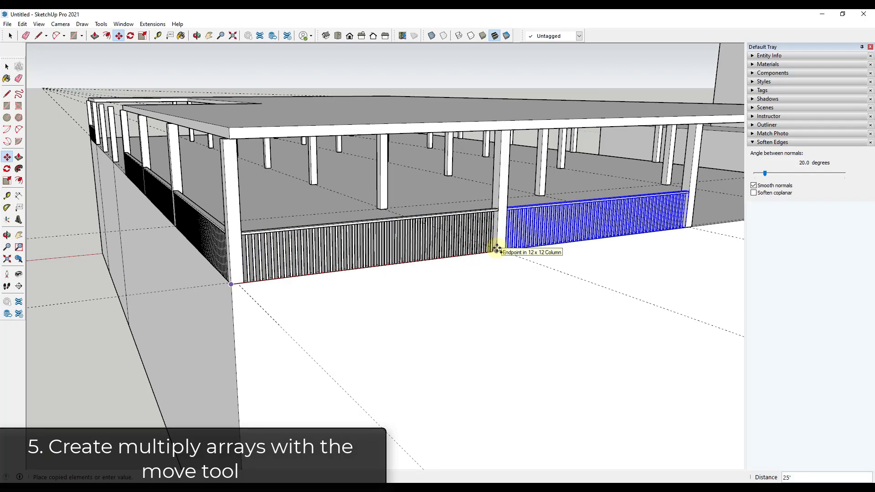
{"action": "left_click", "coordinate": [497, 248]}
{"action": "mouse_move", "coordinate": [637, 247]}
{"action": "middle_mouse_down"}
{"action": "mouse_move", "coordinate": [433, 275]}
{"action": "mouse_move", "coordinate": [280, 277]}
{"action": "mouse_move", "coordinate": [348, 274]}
{"action": "mouse_move", "coordinate": [403, 303]}
{"action": "middle_mouse_up"}
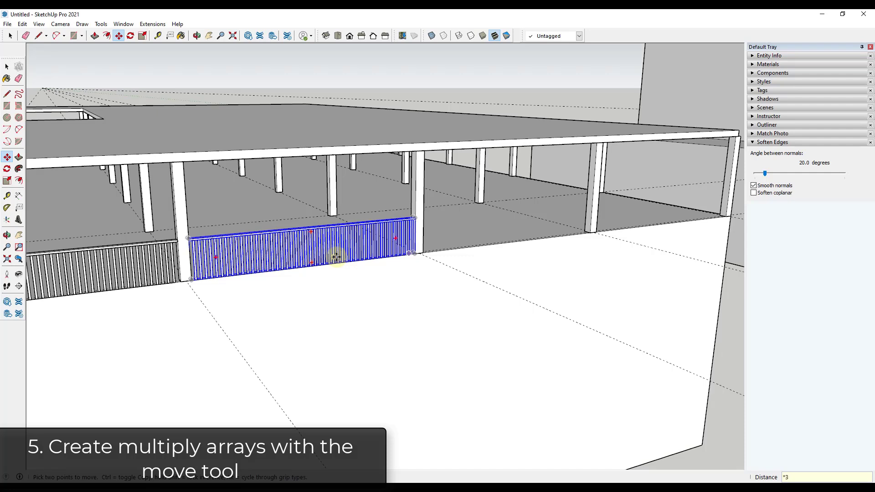
{"action": "key", "text": "Return"}
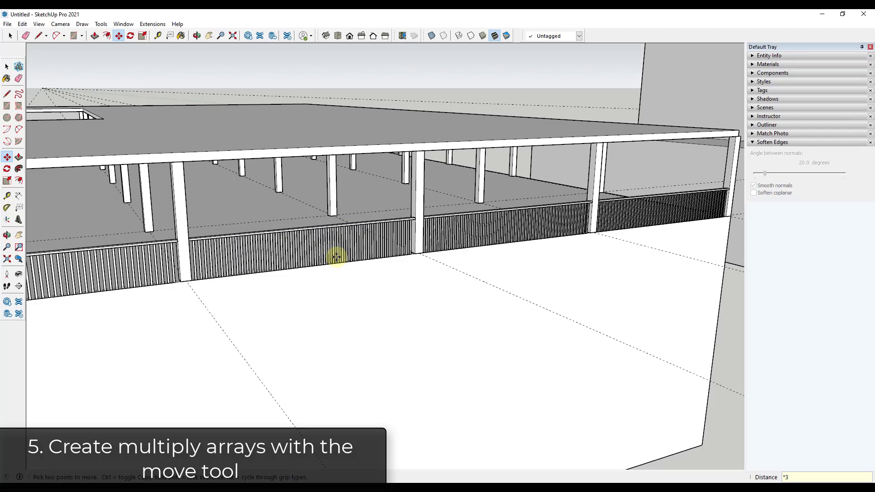
Try multipliers of *5 and *2 for the railing array, and set the multiplier back to *3.
{"action": "scroll", "coordinate": [211, 250], "scroll_direction": "down", "scroll_amount": 1}
{"action": "scroll", "coordinate": [97, 268], "scroll_direction": "down", "scroll_amount": 2}
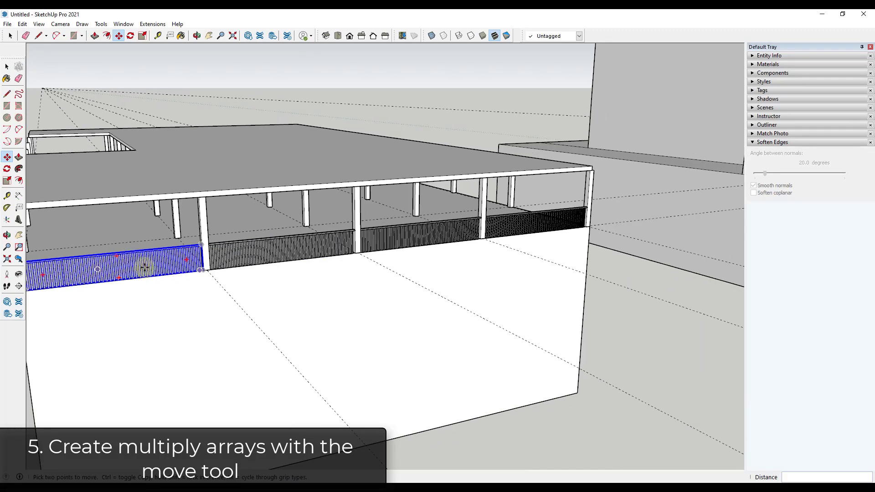
{"action": "scroll", "coordinate": [159, 256], "scroll_direction": "down", "scroll_amount": 1}
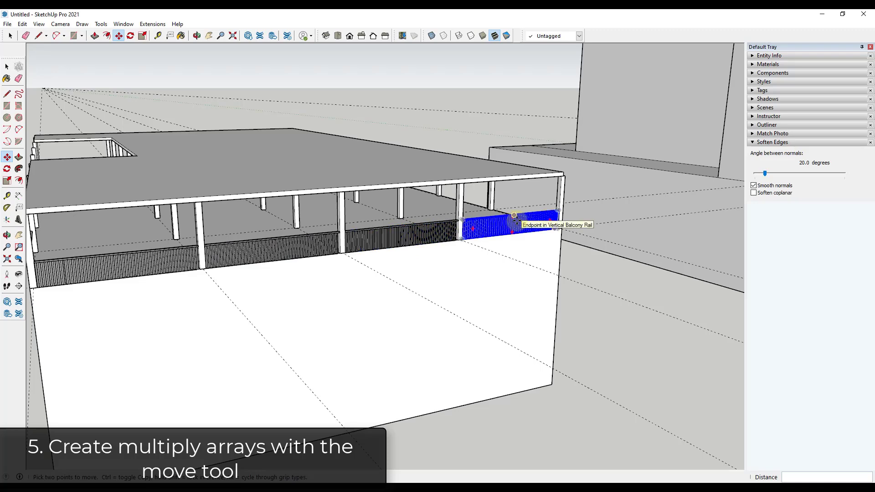
{"action": "scroll", "coordinate": [453, 203], "scroll_direction": "up", "scroll_amount": 3}
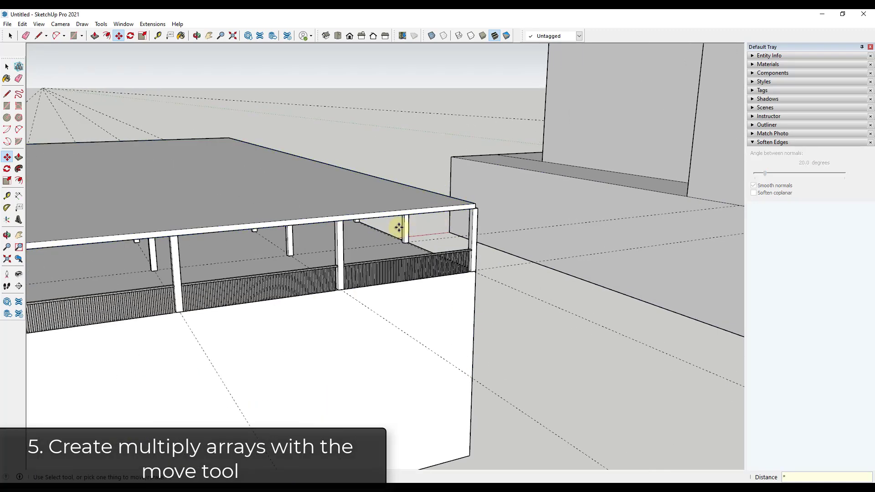
{"action": "key", "text": "Return"}
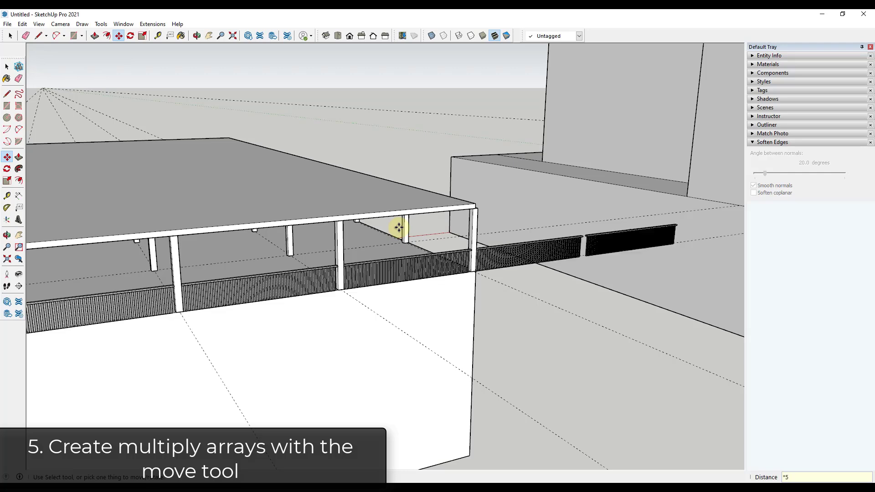
{"action": "type", "text": "*2"}
{"action": "key", "text": "Return"}
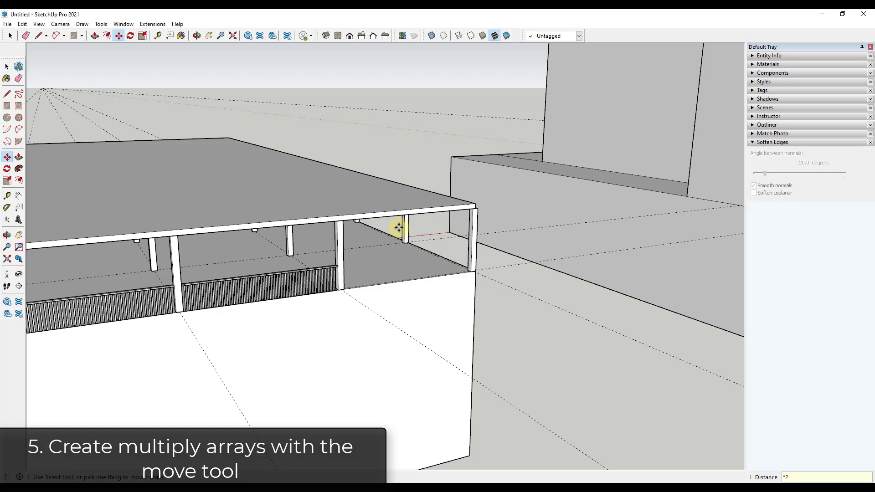
{"action": "type", "text": "*3"}
{"action": "key", "text": "Return"}
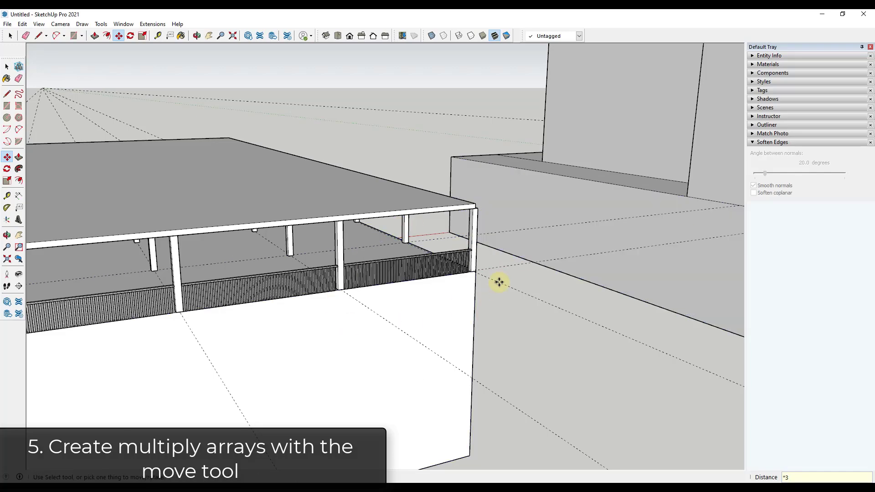
Create a rotated copy of the end railing about the next corner column's outer base corner, placing it on the long adjoining side.
{"action": "scroll", "coordinate": [458, 288], "scroll_direction": "down", "scroll_amount": 3}
{"action": "middle_click_drag", "start_coordinate": [458, 288], "coordinate": [191, 300]}
{"action": "scroll", "coordinate": [289, 267], "scroll_direction": "down", "scroll_amount": 3}
{"action": "scroll", "coordinate": [289, 267], "scroll_direction": "up", "scroll_amount": 8}
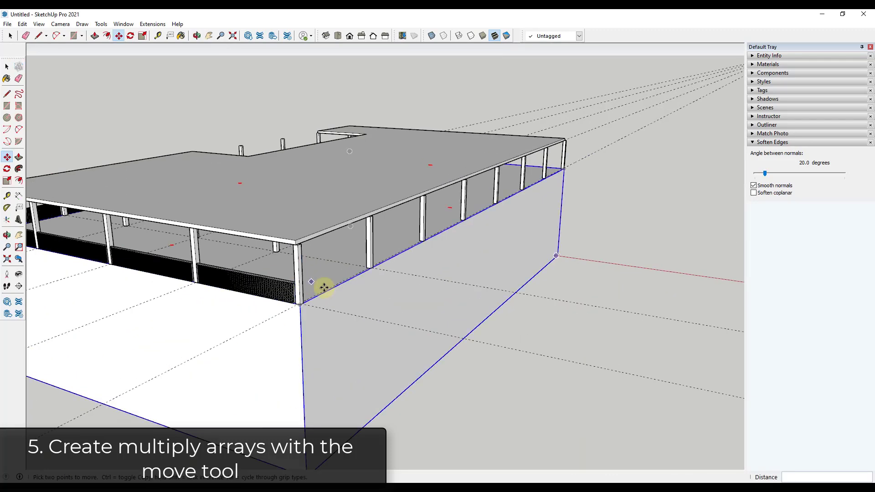
{"action": "scroll", "coordinate": [369, 258], "scroll_direction": "down", "scroll_amount": 3}
{"action": "scroll", "coordinate": [413, 201], "scroll_direction": "up", "scroll_amount": 2}
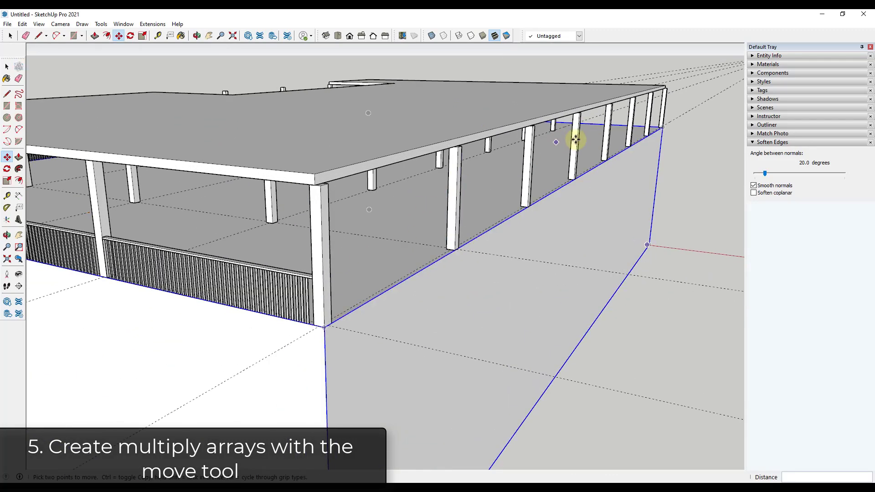
{"action": "scroll", "coordinate": [316, 289], "scroll_direction": "down", "scroll_amount": 1}
{"action": "scroll", "coordinate": [334, 296], "scroll_direction": "up", "scroll_amount": 3}
{"action": "key", "text": "q"}
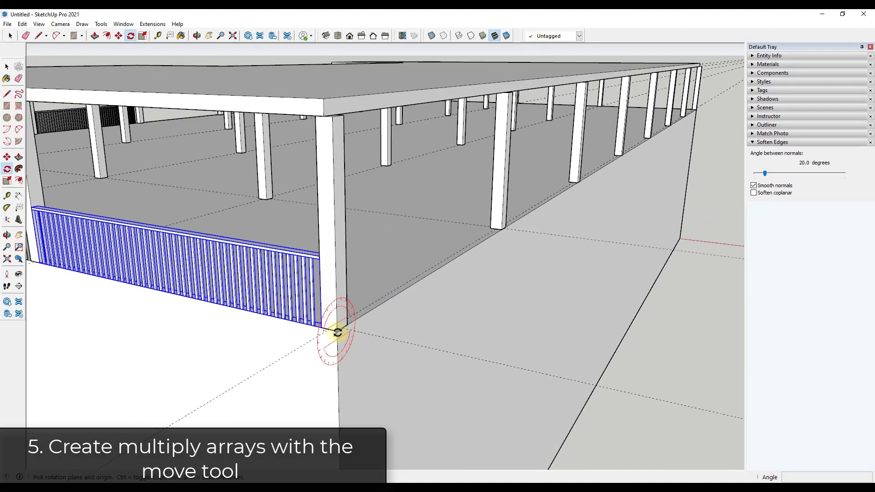
{"action": "left_click", "coordinate": [337, 330]}
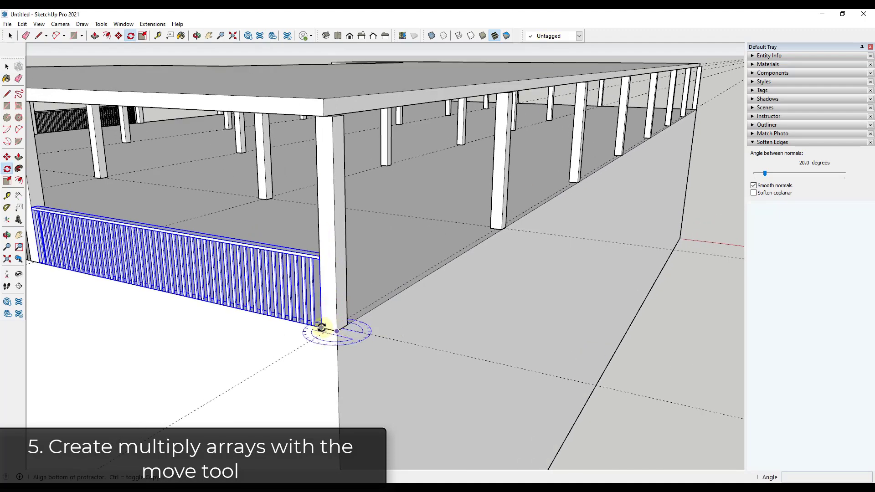
{"action": "left_click", "coordinate": [321, 327]}
{"action": "key", "text": "ctrl"}
{"action": "left_click", "coordinate": [351, 322]}
Flip the long side's first railing across its thickness with a red-axis scale of -1.
{"action": "key", "text": "s"}
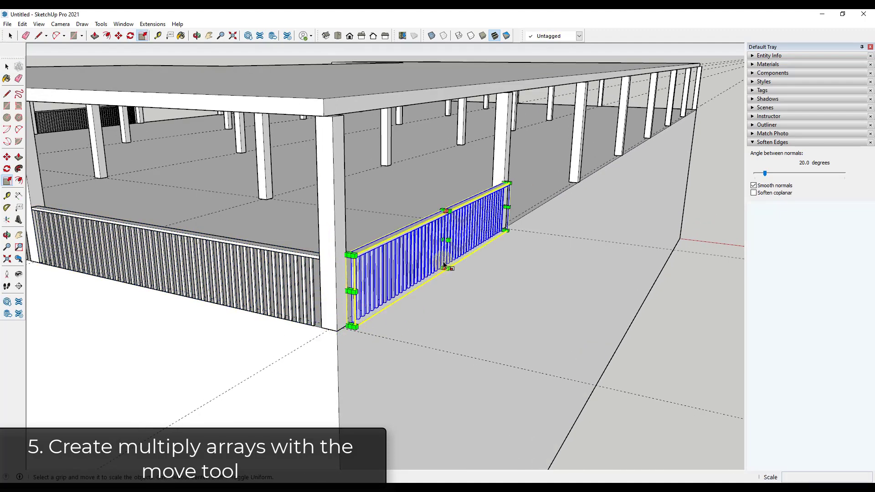
{"action": "left_click", "coordinate": [439, 239]}
{"action": "key", "text": "Return"}
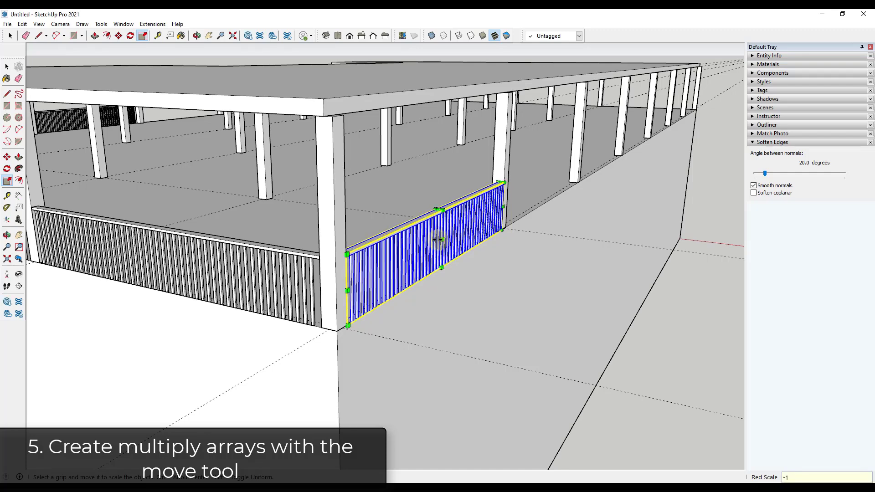
Copy the flipped railing from the corner column's base to the next column's base and array it *6 along the long side.
{"action": "key", "text": "m"}
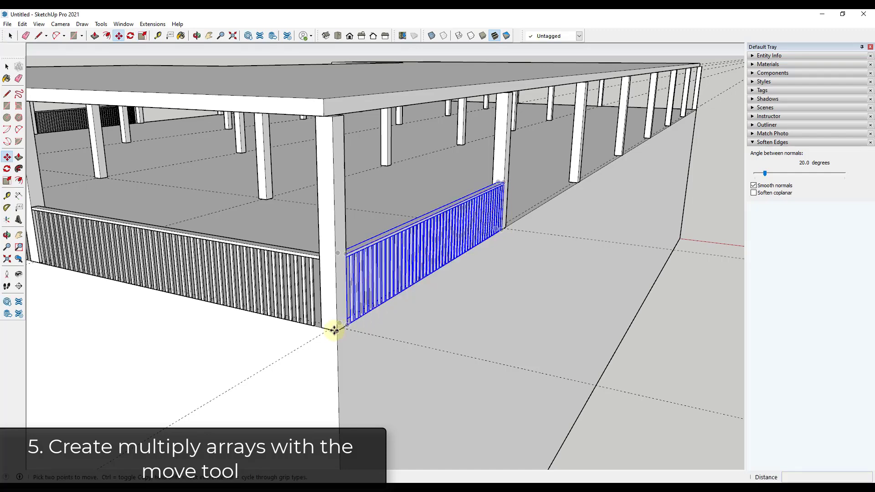
{"action": "left_click", "coordinate": [334, 331]}
{"action": "key", "text": "ctrl"}
{"action": "left_click", "coordinate": [503, 233]}
{"action": "type", "text": "*"}
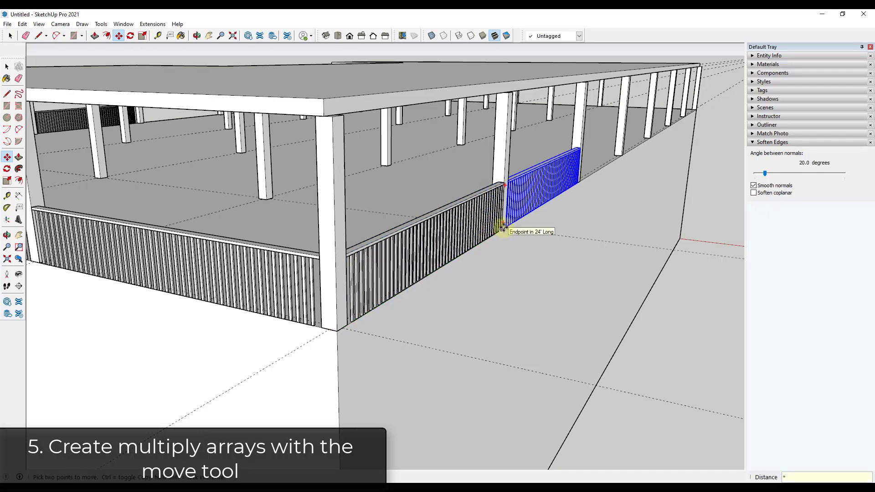
{"action": "type", "text": "6"}
{"action": "key", "text": "Return"}
Create a rotated copy of the long side's last railing about the far corner column's outer base corner, onto the remaining open side.
{"action": "scroll", "coordinate": [517, 111], "scroll_direction": "down", "scroll_amount": 3}
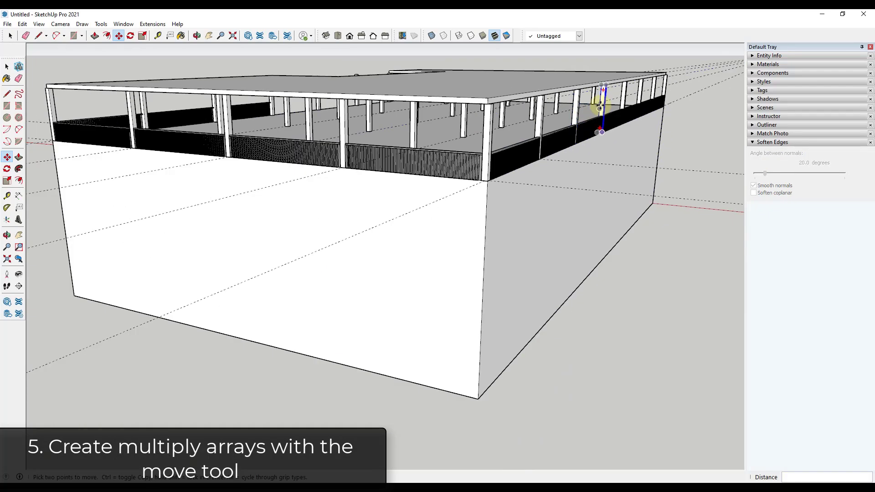
{"action": "middle_click_drag", "start_coordinate": [600, 107], "coordinate": [561, 228]}
{"action": "scroll", "coordinate": [485, 289], "scroll_direction": "up", "scroll_amount": 3}
{"action": "scroll", "coordinate": [426, 235], "scroll_direction": "up", "scroll_amount": 3}
{"action": "scroll", "coordinate": [426, 235], "scroll_direction": "down", "scroll_amount": 3}
{"action": "middle_click_drag", "start_coordinate": [426, 235], "coordinate": [391, 260]}
{"action": "scroll", "coordinate": [347, 256], "scroll_direction": "up", "scroll_amount": 3}
{"action": "key", "text": "space"}
{"action": "left_click", "coordinate": [353, 258]}
{"action": "key", "text": "q"}
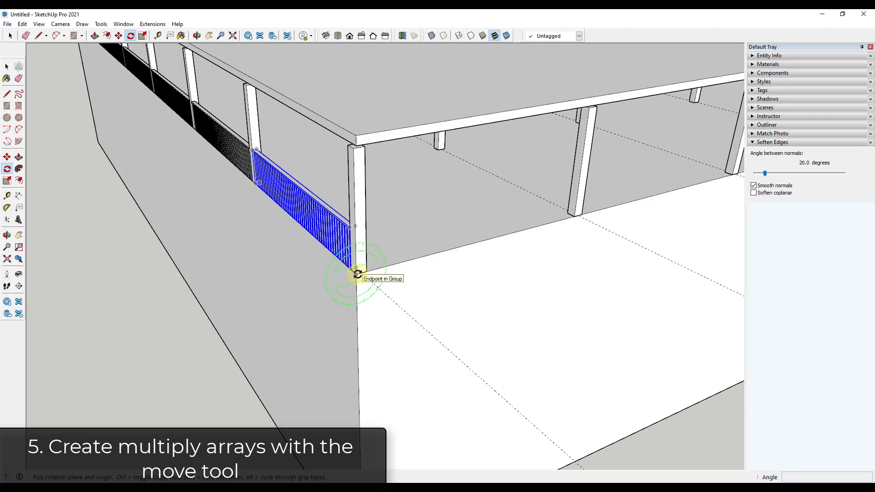
{"action": "left_click", "coordinate": [356, 274]}
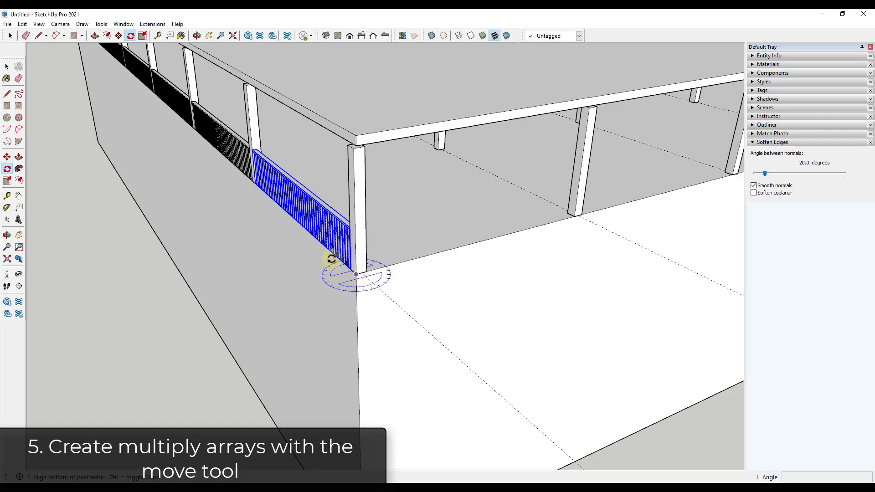
{"action": "left_click", "coordinate": [254, 184]}
{"action": "key", "text": "ctrl"}
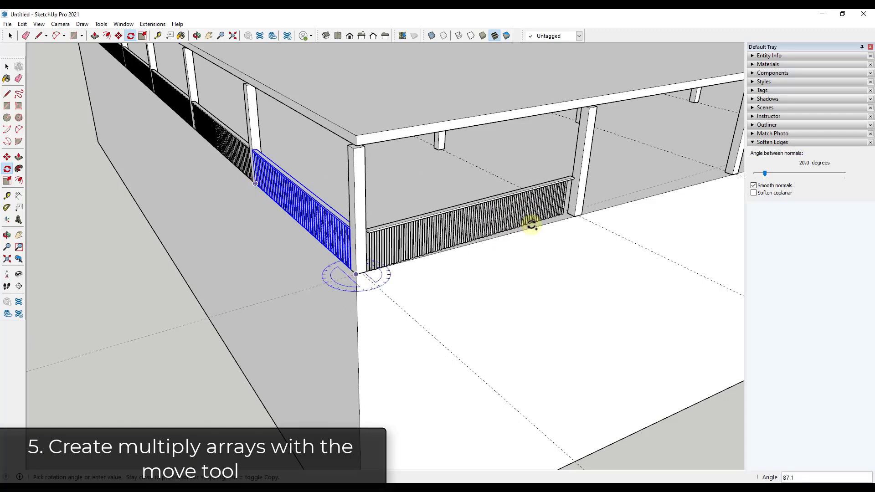
{"action": "left_click", "coordinate": [546, 228]}
Flip the newly rotated railing on the remaining side by scaling it to -1 along the red axis.
{"action": "key", "text": "s"}
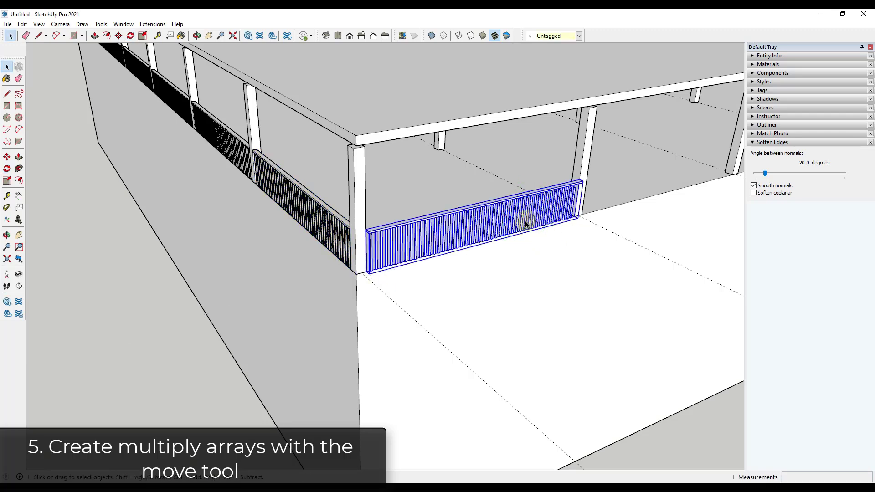
{"action": "left_click", "coordinate": [484, 224]}
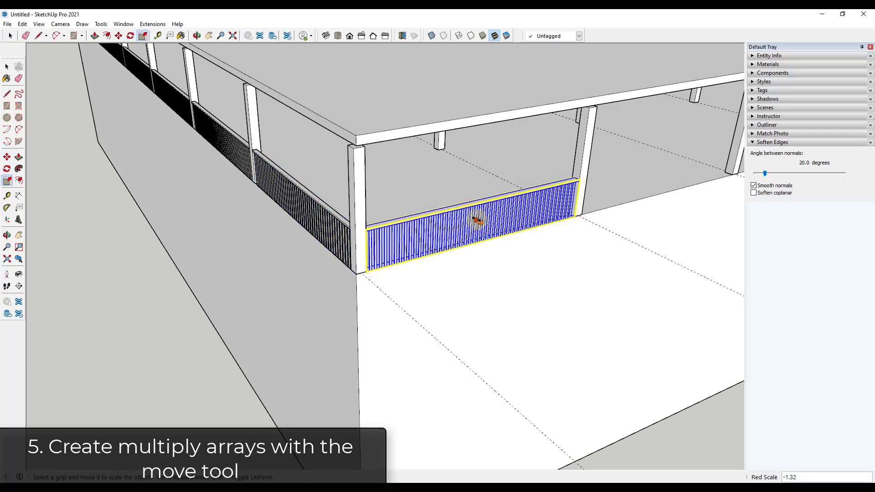
{"action": "type", "text": "-1"}
{"action": "key", "text": "Return"}
{"action": "key", "text": "space"}
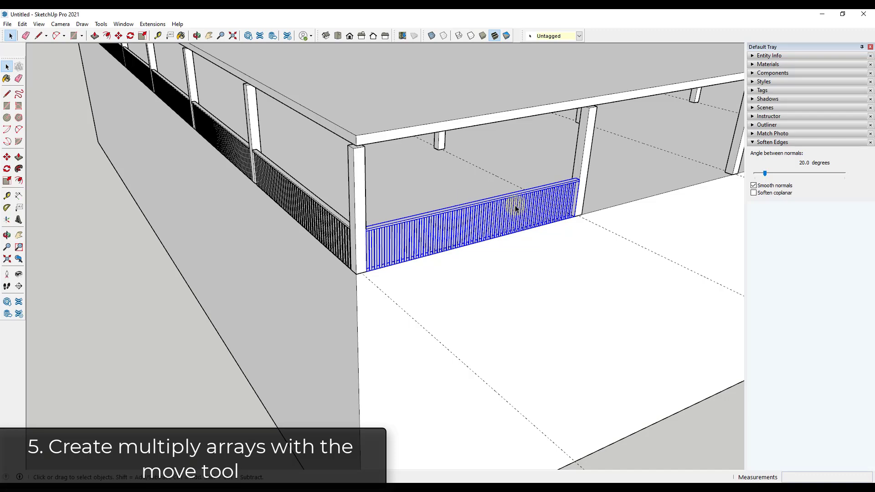
Copy that railing from the corner column's base to the next column's base and array it through the side's remaining bays.
{"action": "middle_click_drag", "start_coordinate": [527, 214], "coordinate": [414, 250]}
{"action": "key", "text": "m"}
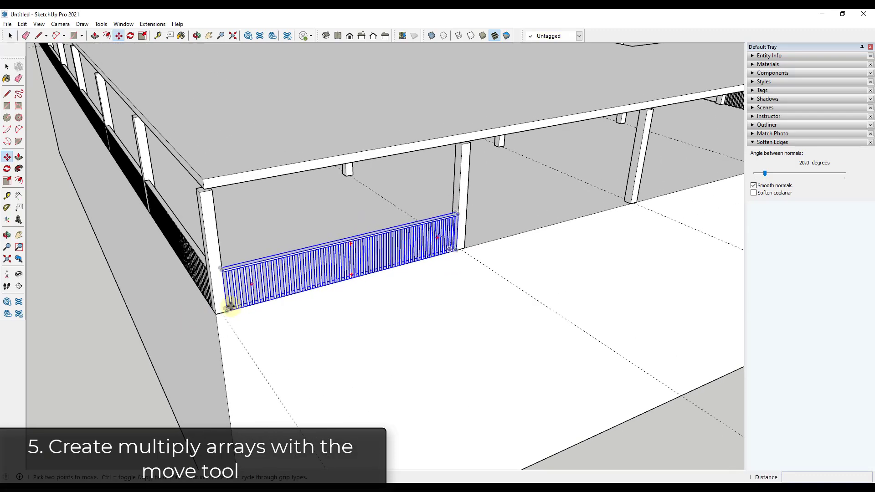
{"action": "left_click", "coordinate": [216, 315]}
{"action": "key", "text": "ctrl"}
{"action": "left_click", "coordinate": [457, 251]}
{"action": "mouse_move", "coordinate": [457, 251]}
{"action": "middle_mouse_down"}
{"action": "mouse_move", "coordinate": [535, 236]}
{"action": "mouse_move", "coordinate": [473, 244]}
{"action": "middle_mouse_up"}
{"action": "type", "text": "*2"}
{"action": "key", "text": "Return"}
{"action": "middle_click_drag", "start_coordinate": [666, 235], "coordinate": [641, 220]}
{"action": "key", "text": "m"}
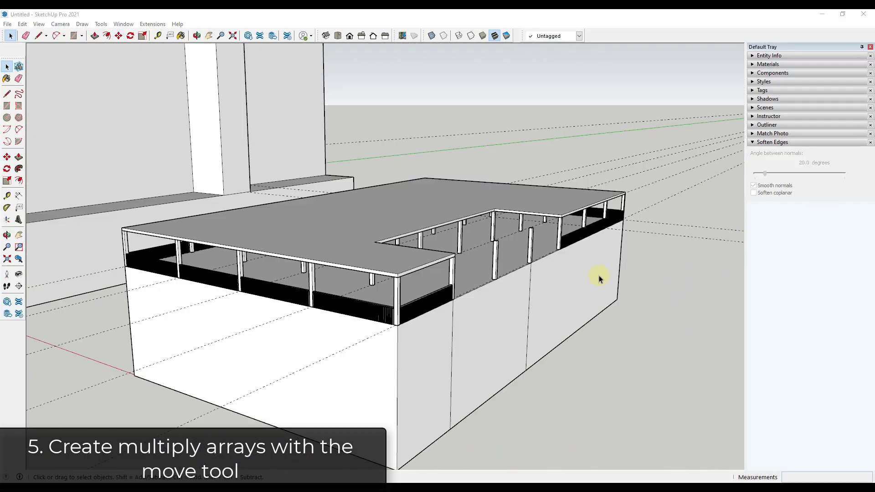
Move the slab down 12' from the tops of the columns to the corner column's base.
{"action": "mouse_move", "coordinate": [420, 307]}
{"action": "middle_mouse_down"}
{"action": "mouse_move", "coordinate": [484, 250]}
{"action": "mouse_move", "coordinate": [553, 237]}
{"action": "middle_mouse_up"}
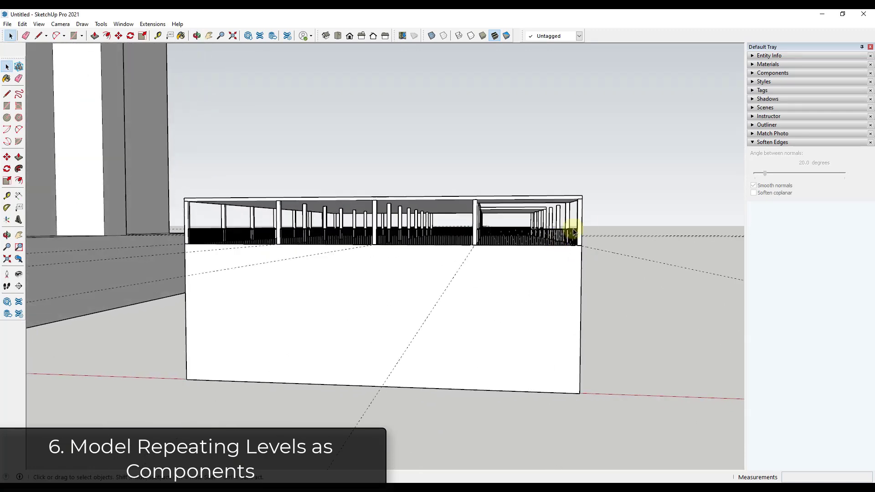
{"action": "left_click", "coordinate": [182, 222]}
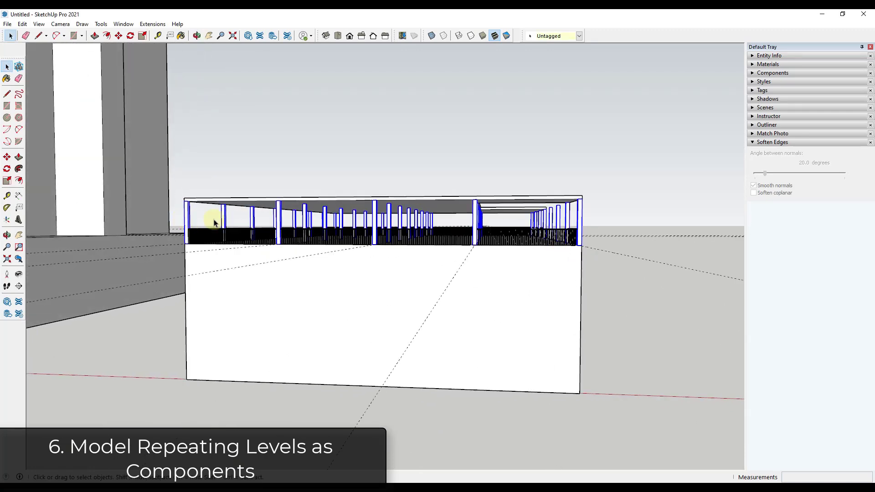
{"action": "mouse_move", "coordinate": [439, 245]}
{"action": "middle_mouse_down"}
{"action": "mouse_move", "coordinate": [420, 258]}
{"action": "mouse_move", "coordinate": [437, 252]}
{"action": "middle_mouse_up"}
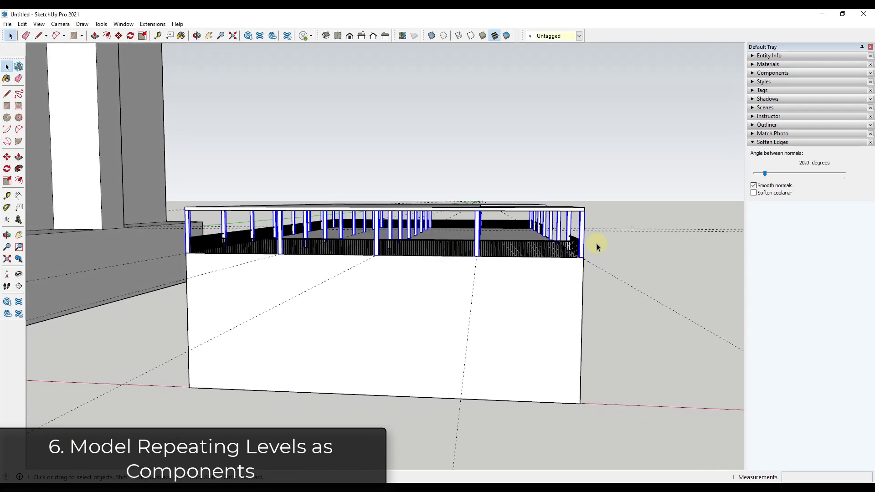
{"action": "middle_click_drag", "start_coordinate": [599, 246], "coordinate": [382, 288]}
{"action": "left_click", "coordinate": [382, 288]}
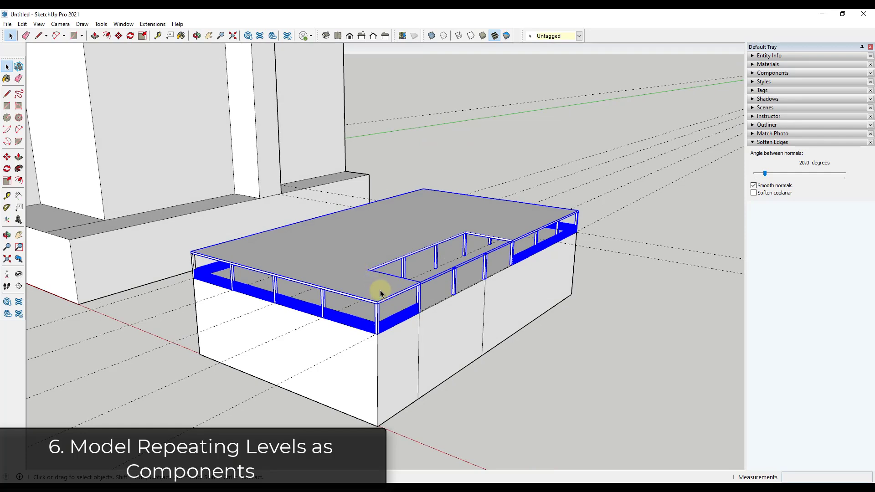
{"action": "left_click", "coordinate": [382, 295]}
{"action": "key", "text": "m"}
{"action": "scroll", "coordinate": [381, 296], "scroll_direction": "up", "scroll_amount": 2}
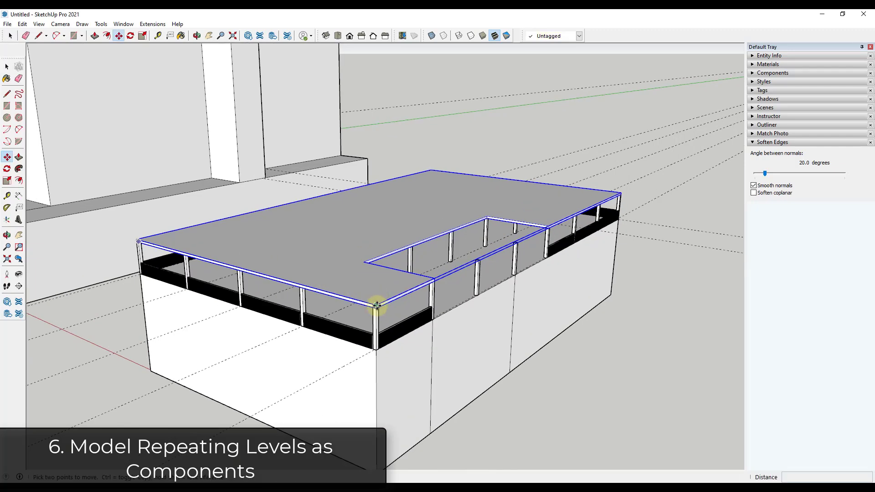
{"action": "left_click", "coordinate": [378, 352]}
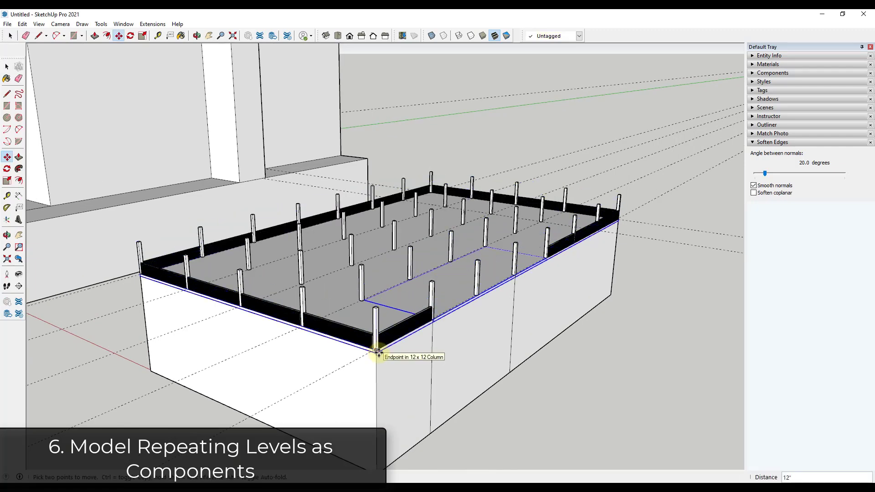
Select the slab, columns and railings of the level and make them a component named "Levels 3-2".
{"action": "middle_click_drag", "start_coordinate": [371, 352], "coordinate": [522, 260]}
{"action": "key", "text": "space"}
{"action": "left_click_drag", "start_coordinate": [558, 212], "coordinate": [219, 249]}
{"action": "middle_click_drag", "start_coordinate": [219, 250], "coordinate": [272, 257]}
{"action": "middle_click_drag", "start_coordinate": [600, 332], "coordinate": [398, 356]}
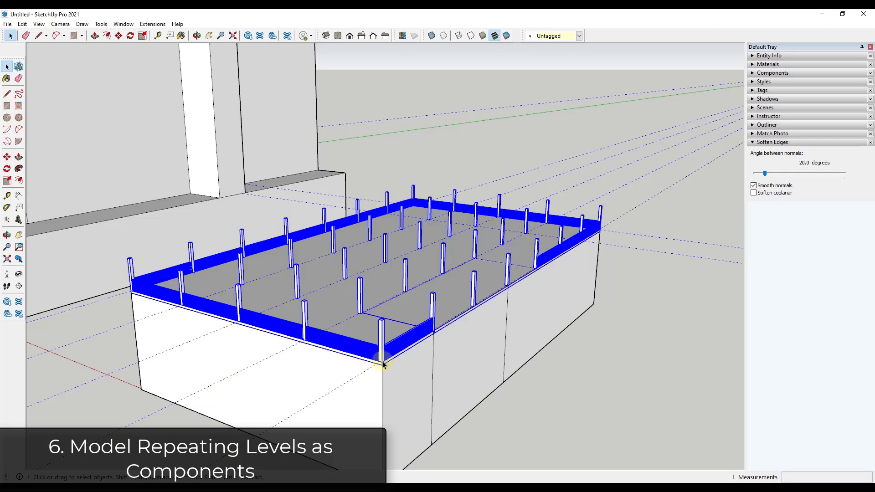
{"action": "scroll", "coordinate": [383, 361], "scroll_direction": "up", "scroll_amount": 3}
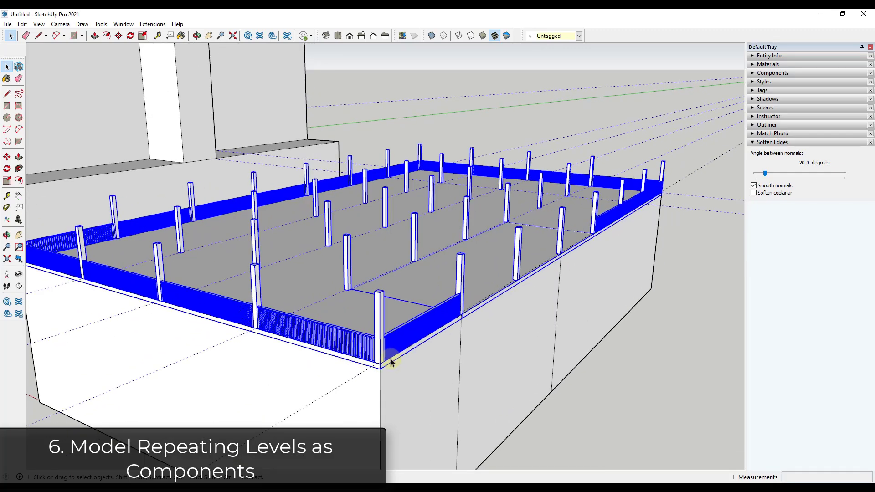
{"action": "right_click", "coordinate": [391, 363]}
{"action": "left_click", "coordinate": [431, 216]}
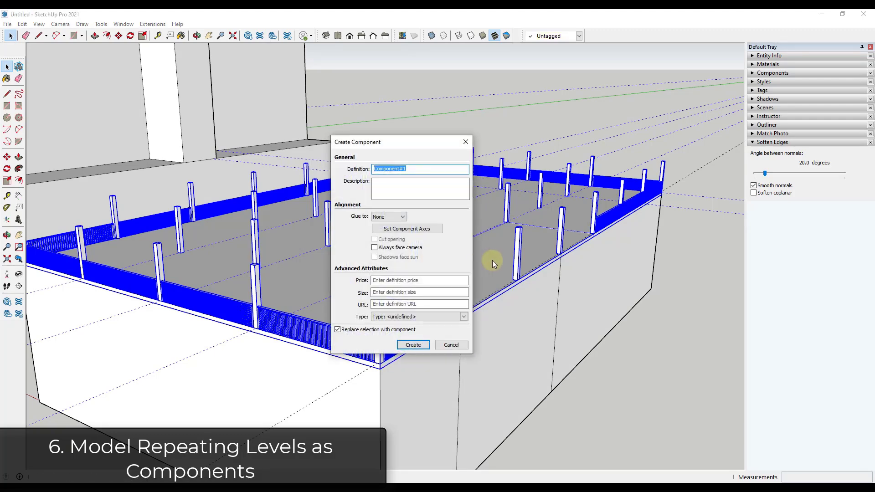
{"action": "type", "text": "Levels"}
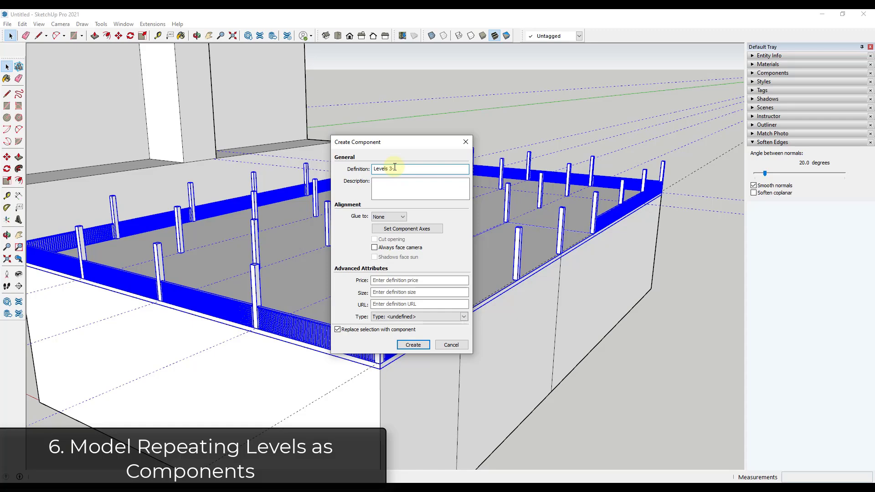
{"action": "type", "text": "3-2"}
{"action": "key", "text": "Return"}
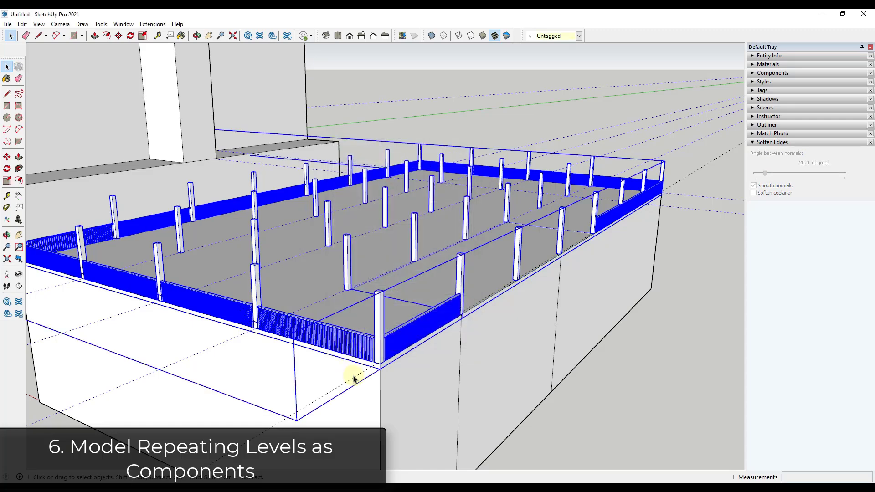
Copy the level component up 12' from its slab corner and array it *3 to stack the levels.
{"action": "mouse_move", "coordinate": [381, 382]}
{"action": "middle_mouse_down"}
{"action": "mouse_move", "coordinate": [401, 363]}
{"action": "mouse_move", "coordinate": [385, 370]}
{"action": "middle_mouse_up"}
{"action": "key", "text": "m"}
{"action": "left_click", "coordinate": [386, 370]}
{"action": "key", "text": "ctrl"}
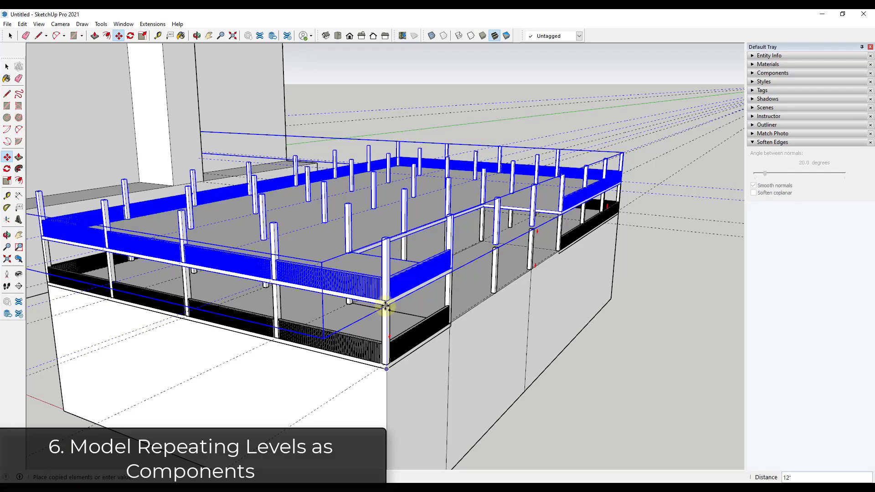
{"action": "left_click", "coordinate": [385, 305]}
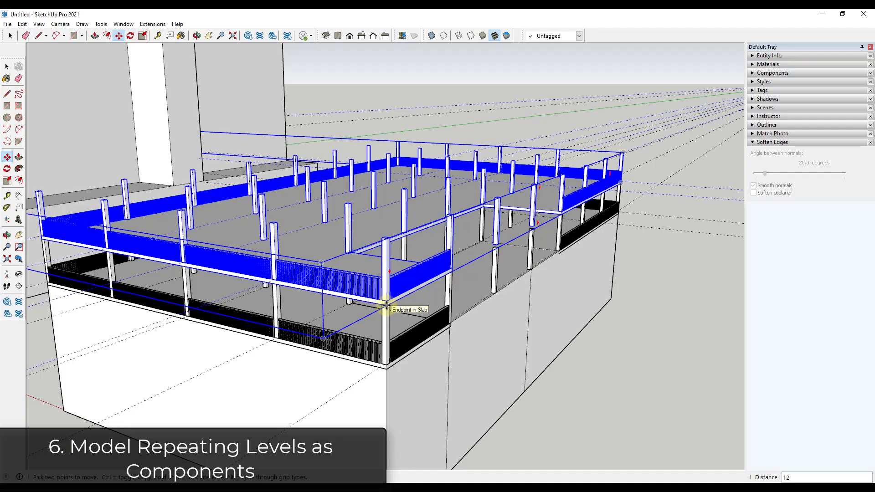
{"action": "type", "text": "*3"}
{"action": "key", "text": "Return"}
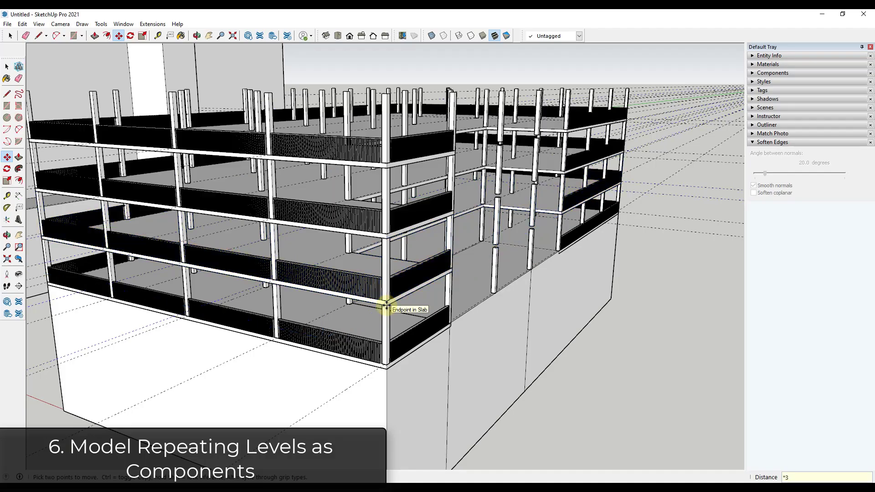
{"action": "middle_click_drag", "start_coordinate": [397, 319], "coordinate": [458, 258]}
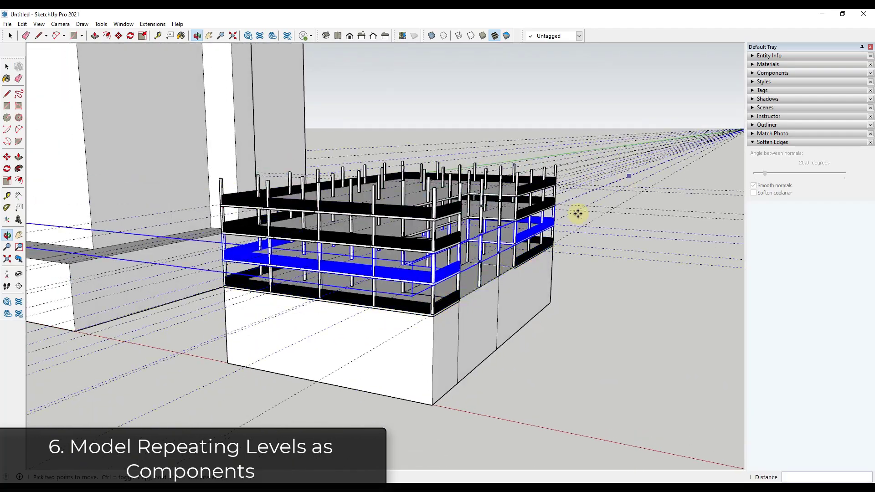
{"action": "key", "text": "space"}
Open the top level component for editing and delete the four railings along its short side.
{"action": "middle_click_drag", "start_coordinate": [527, 206], "coordinate": [304, 184]}
{"action": "scroll", "coordinate": [304, 184], "scroll_direction": "up", "scroll_amount": 10}
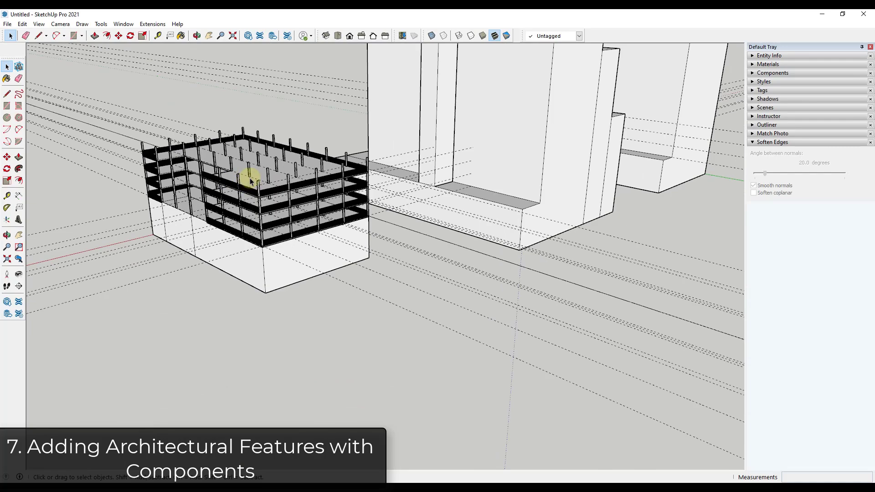
{"action": "left_click", "coordinate": [279, 207]}
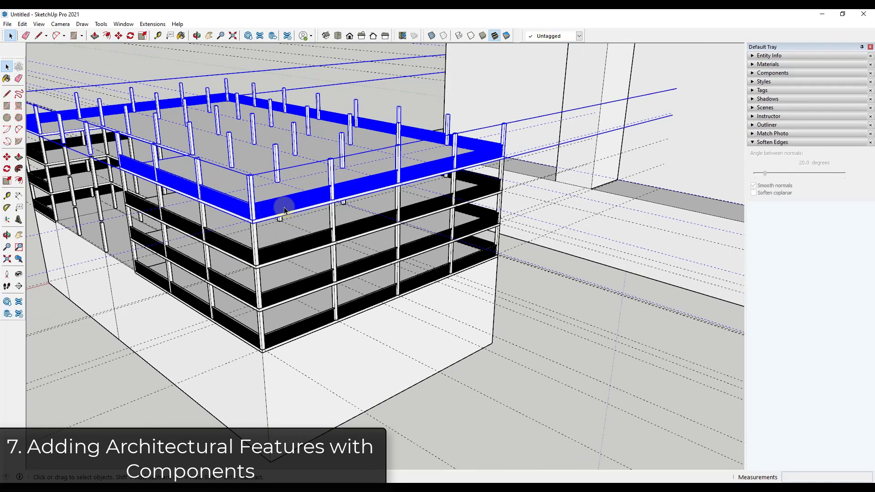
{"action": "double_click", "coordinate": [285, 209]}
{"action": "left_click", "coordinate": [297, 201]}
{"action": "left_click", "coordinate": [360, 183], "text": "ctrl"}
{"action": "left_click", "coordinate": [471, 168], "text": "ctrl"}
{"action": "left_click", "coordinate": [486, 164], "text": "ctrl"}
{"action": "key", "text": "Delete"}
Draw a 6" wide vertical face on the slab edge, 6" from the corner column and as tall as the column.
{"action": "scroll", "coordinate": [303, 191], "scroll_direction": "up", "scroll_amount": 5}
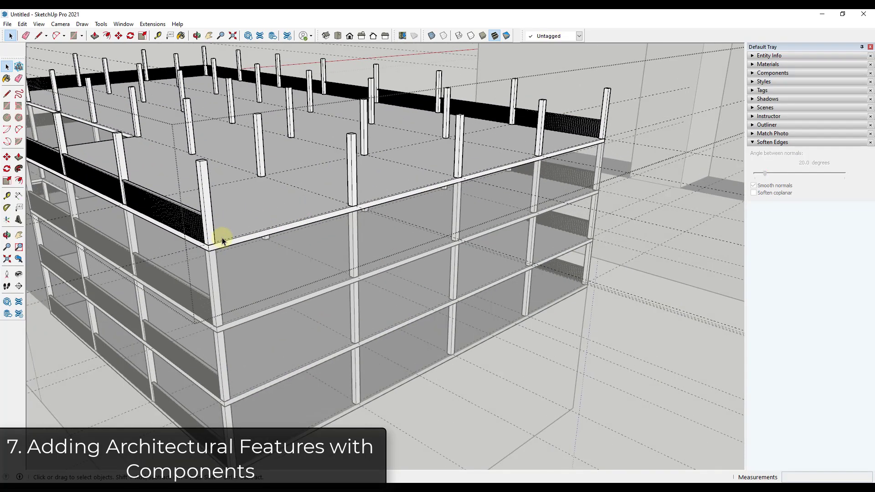
{"action": "scroll", "coordinate": [222, 240], "scroll_direction": "up", "scroll_amount": 2}
{"action": "key", "text": "l"}
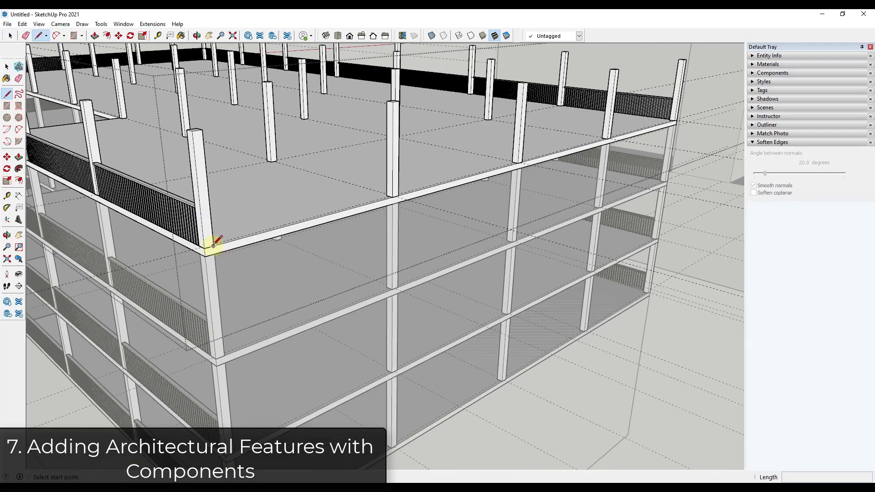
{"action": "mouse_move", "coordinate": [366, 193]}
{"action": "middle_mouse_down"}
{"action": "mouse_move", "coordinate": [355, 218]}
{"action": "mouse_move", "coordinate": [192, 205]}
{"action": "mouse_move", "coordinate": [172, 225]}
{"action": "middle_mouse_up"}
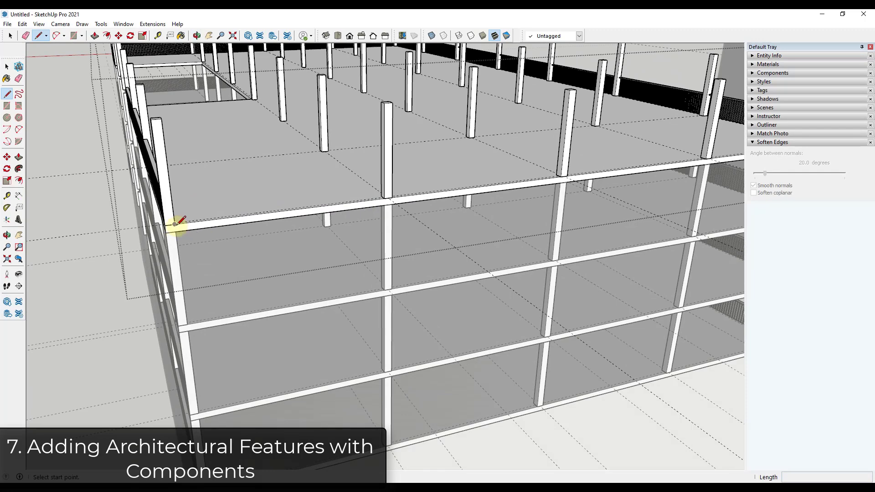
{"action": "left_click", "coordinate": [175, 224]}
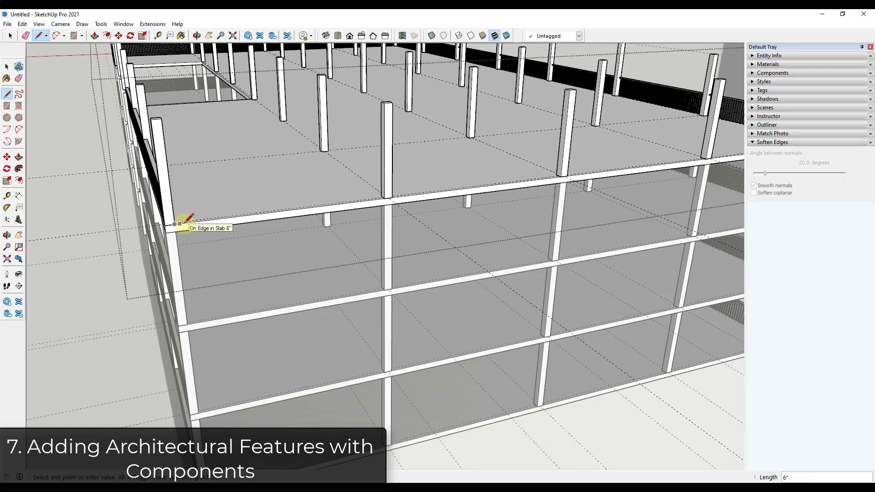
{"action": "left_click", "coordinate": [181, 224]}
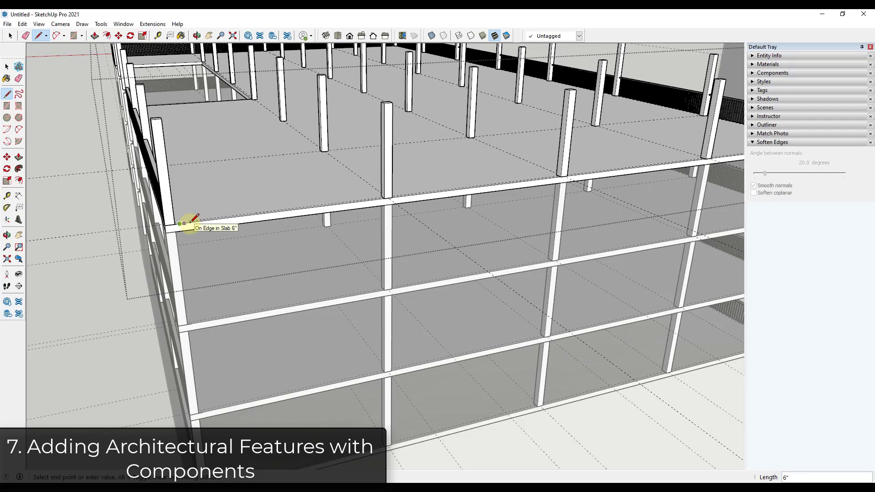
{"action": "left_click", "coordinate": [162, 119]}
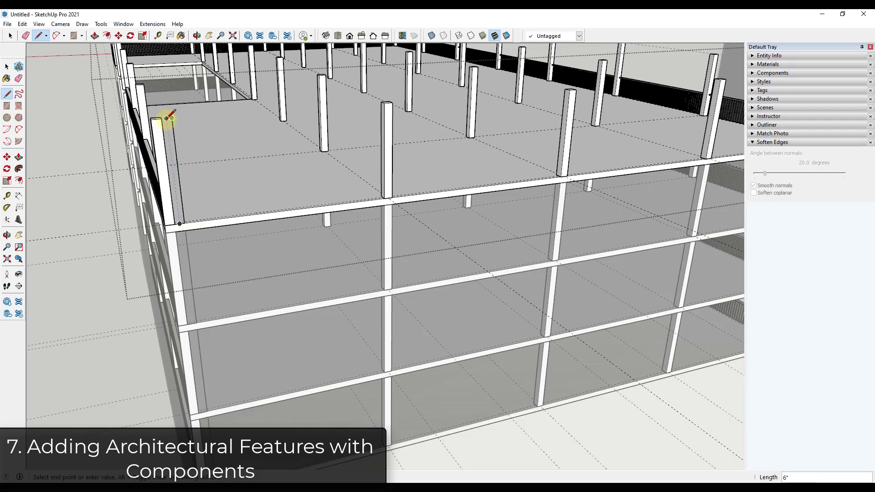
{"action": "left_click", "coordinate": [167, 119]}
{"action": "left_click", "coordinate": [180, 223]}
Push/Pull the narrow vertical face into a solid and make it a component named "Vertical Member".
{"action": "key", "text": "space"}
{"action": "left_click", "coordinate": [179, 209]}
{"action": "key", "text": "p"}
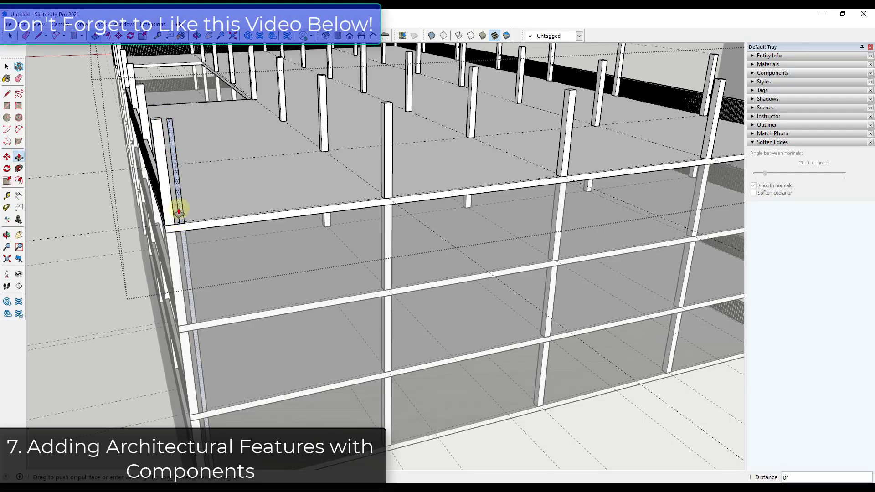
{"action": "key", "text": "space"}
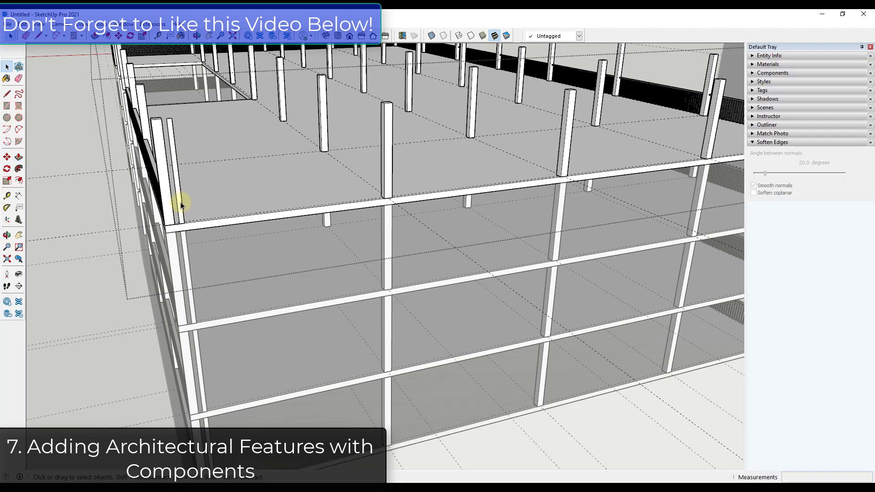
{"action": "right_click", "coordinate": [178, 204]}
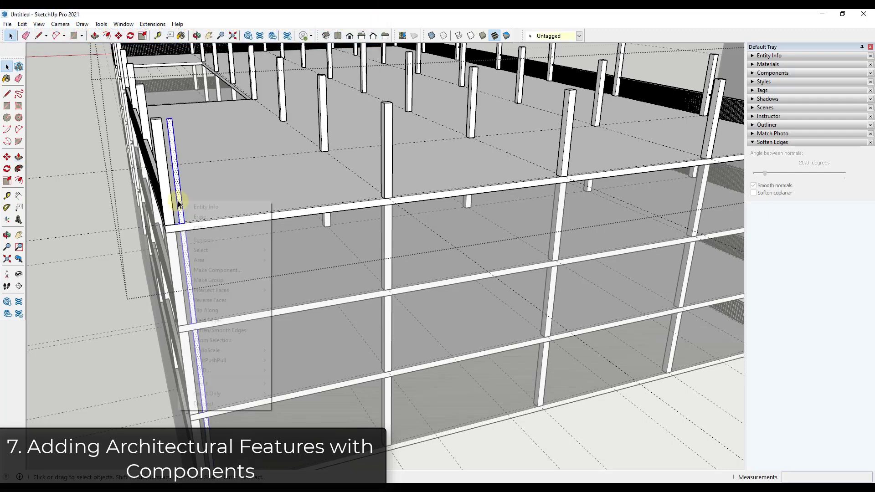
{"action": "left_click", "coordinate": [231, 272]}
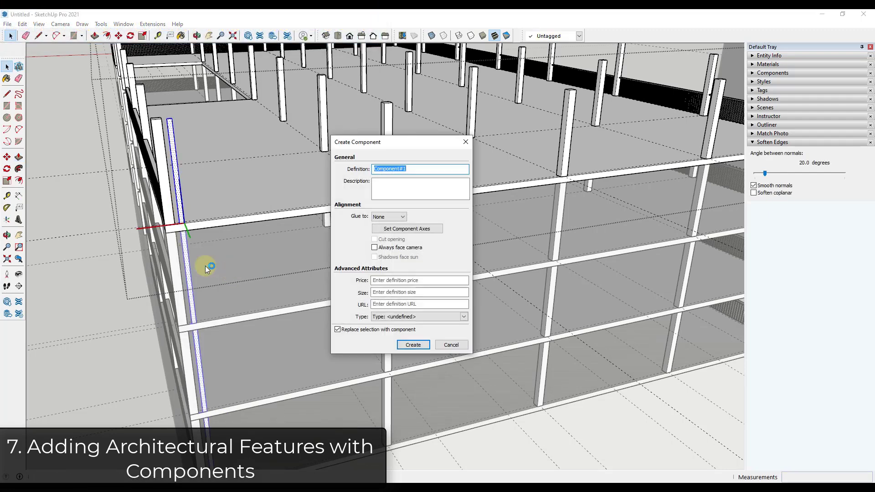
{"action": "type", "text": "Vertical Member"}
{"action": "key", "text": "Return"}
Copy the Vertical Member sideways along the slab edge and array the copy *10, then *20.
{"action": "middle_click_drag", "start_coordinate": [400, 357], "coordinate": [205, 259]}
{"action": "key", "text": "m"}
{"action": "left_click", "coordinate": [199, 253]}
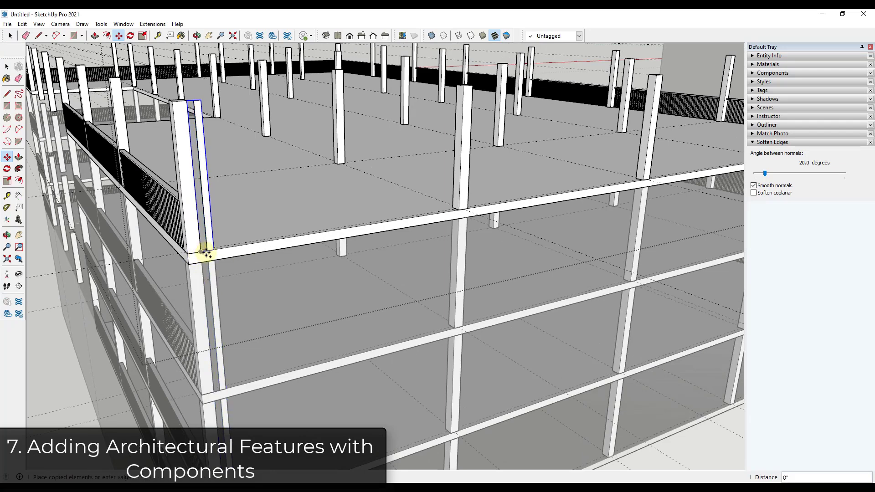
{"action": "left_click", "coordinate": [212, 251]}
{"action": "middle_click_drag", "start_coordinate": [267, 271], "coordinate": [273, 241]}
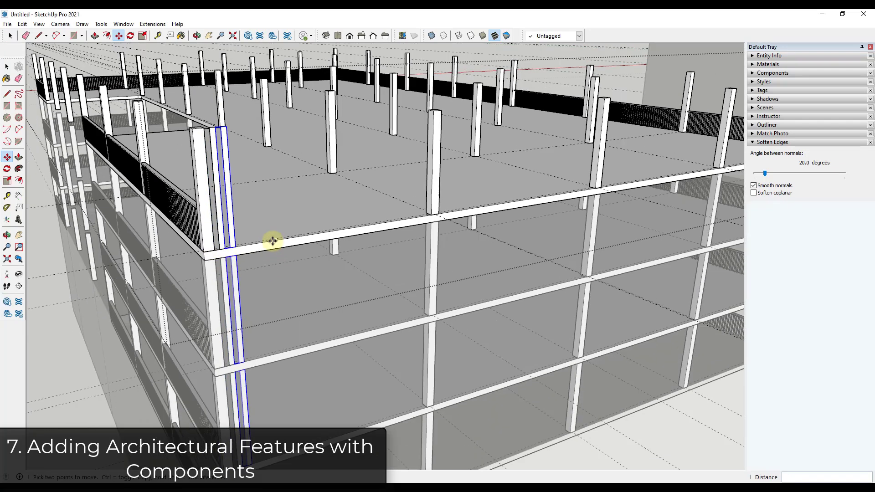
{"action": "type", "text": "*10"}
{"action": "key", "text": "Return"}
{"action": "type", "text": "*20"}
{"action": "key", "text": "Return"}
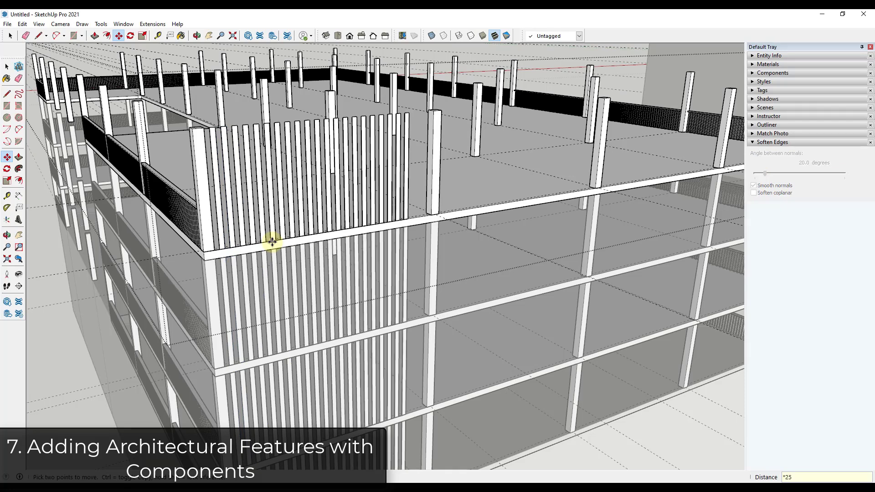
Try array counts of *25, *23, *24 and *22 to fit the vertical members up to the next column.
{"action": "type", "text": "*25"}
{"action": "key", "text": "Return"}
{"action": "type", "text": "*23"}
{"action": "key", "text": "Return"}
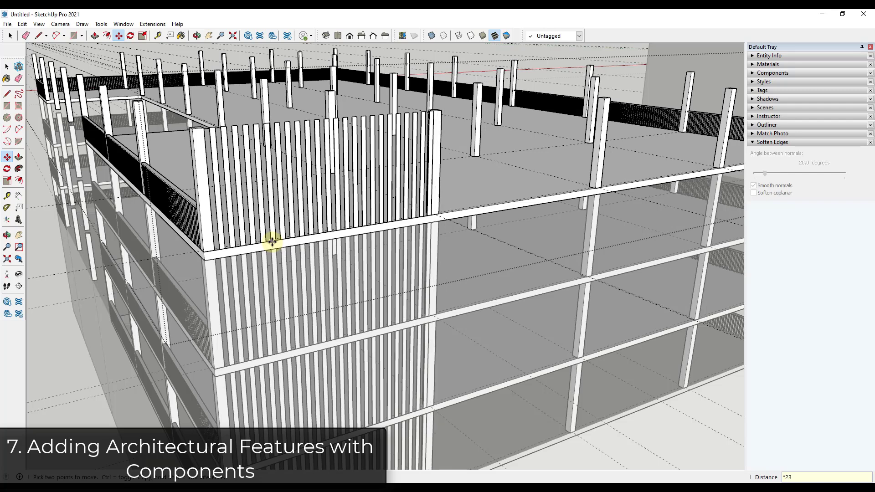
{"action": "type", "text": "*24"}
{"action": "key", "text": "Return"}
{"action": "type", "text": "*2"}
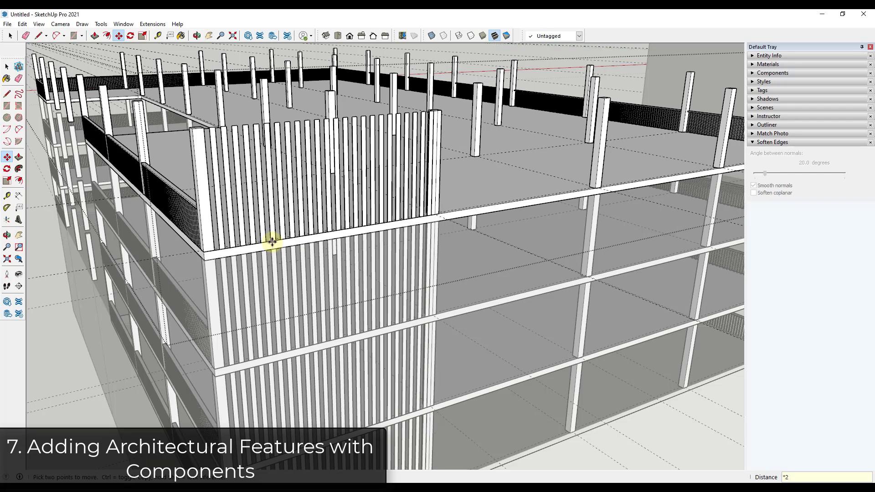
{"action": "type", "text": "2"}
{"action": "key", "text": "Return"}
{"action": "middle_click_drag", "start_coordinate": [272, 242], "coordinate": [484, 234]}
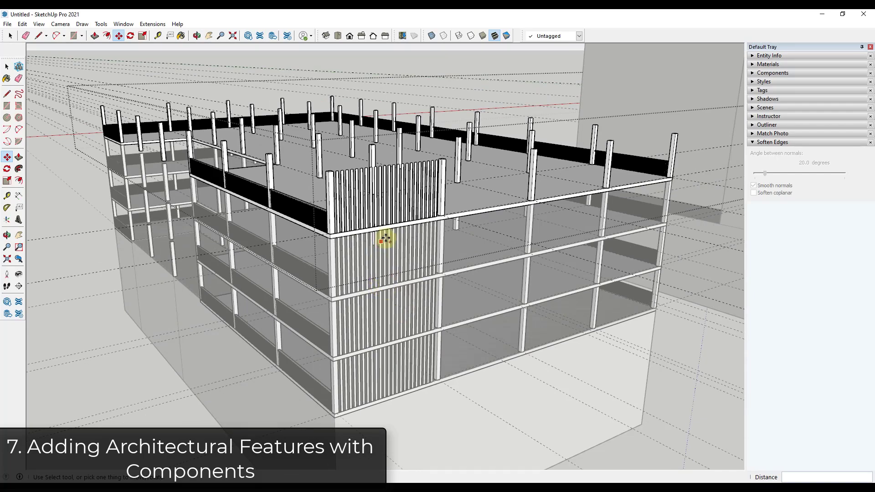
Undo the array and the copy of the Vertical Member.
{"action": "key", "text": "ctrl+z"}
{"action": "key", "text": "ctrl+z"}
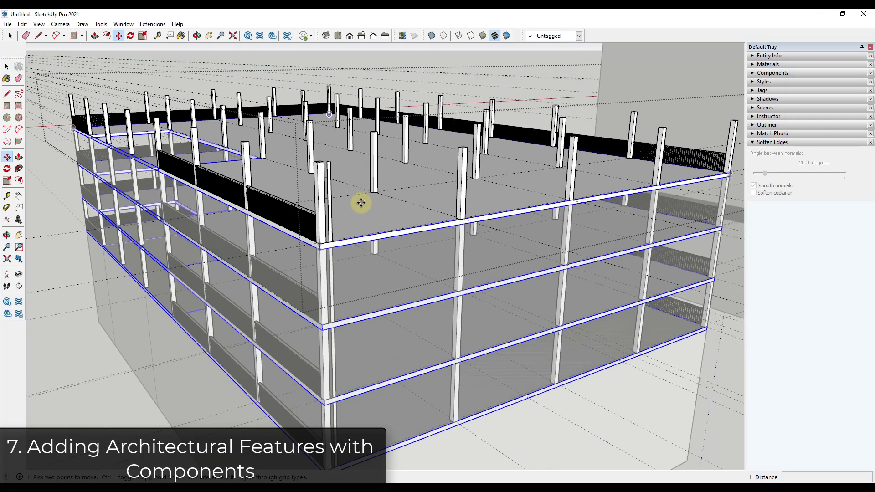
{"action": "key", "text": "space"}
Move the Vertical Member beside the corner column 1 inch outward from the slab edge.
{"action": "scroll", "coordinate": [354, 206], "scroll_direction": "up", "scroll_amount": 2}
{"action": "scroll", "coordinate": [331, 251], "scroll_direction": "up", "scroll_amount": 2}
{"action": "left_click", "coordinate": [313, 260]}
{"action": "scroll", "coordinate": [329, 262], "scroll_direction": "up", "scroll_amount": 5}
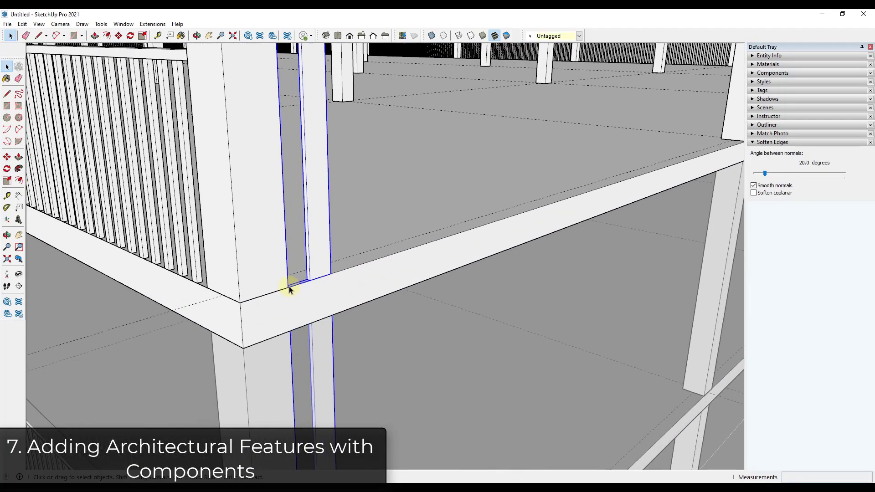
{"action": "scroll", "coordinate": [290, 290], "scroll_direction": "up", "scroll_amount": 1}
{"action": "key", "text": "m"}
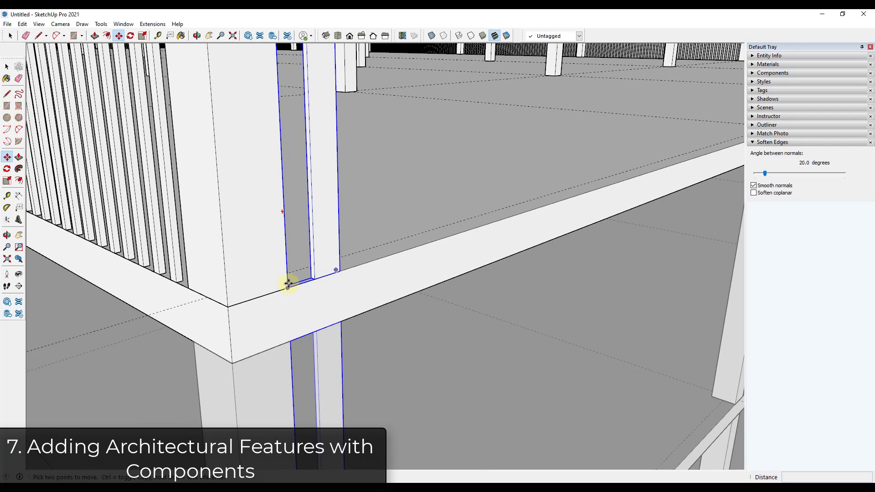
{"action": "scroll", "coordinate": [288, 286], "scroll_direction": "up", "scroll_amount": 3}
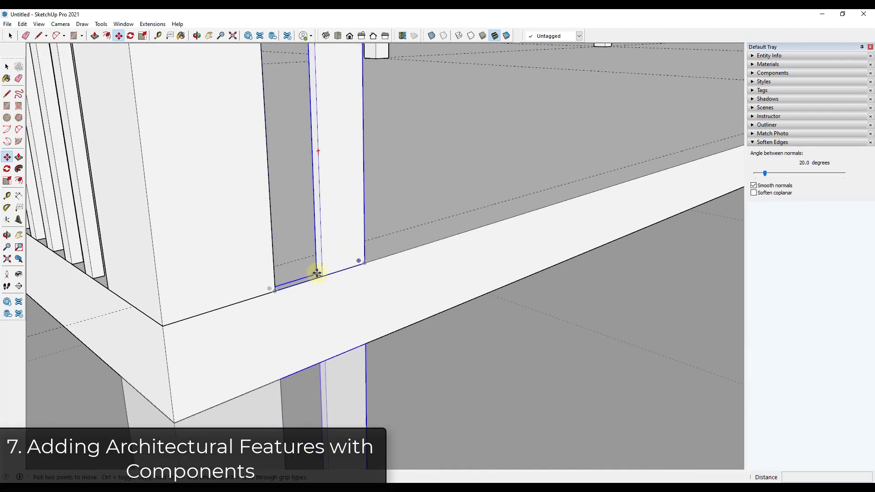
{"action": "left_click", "coordinate": [317, 273]}
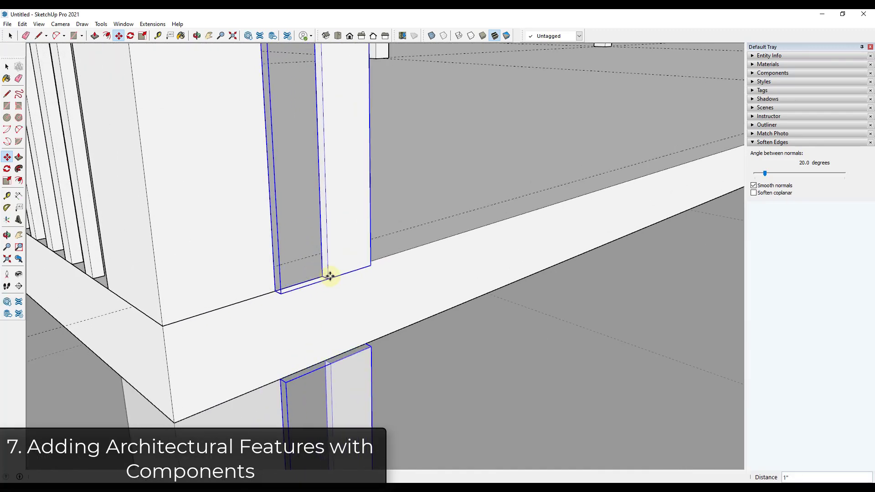
Open the Vertical Member component for editing and delete the stray geometry between it and the corner column.
{"action": "key", "text": "space"}
{"action": "double_click", "coordinate": [344, 260]}
{"action": "left_click", "coordinate": [313, 283]}
{"action": "key", "text": "Delete"}
Move the Vertical Member's bottom end down 10 inches to the underside of the slab and leave component editing.
{"action": "key", "text": "m"}
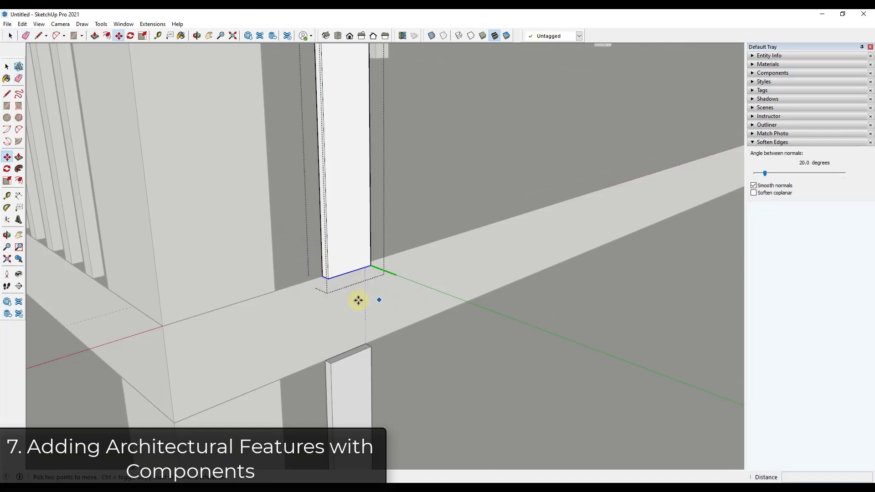
{"action": "left_click", "coordinate": [328, 284]}
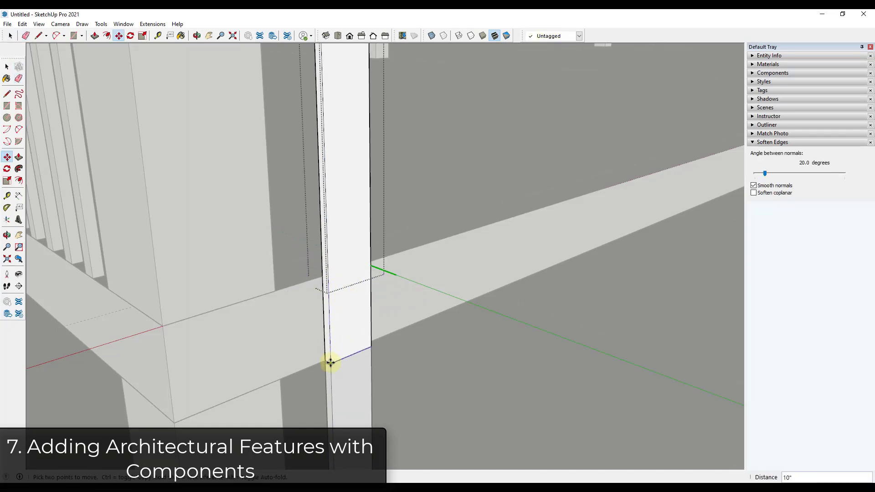
{"action": "left_click", "coordinate": [330, 362]}
{"action": "scroll", "coordinate": [353, 314], "scroll_direction": "down", "scroll_amount": 2}
{"action": "key", "text": "space"}
{"action": "scroll", "coordinate": [401, 299], "scroll_direction": "down", "scroll_amount": 5}
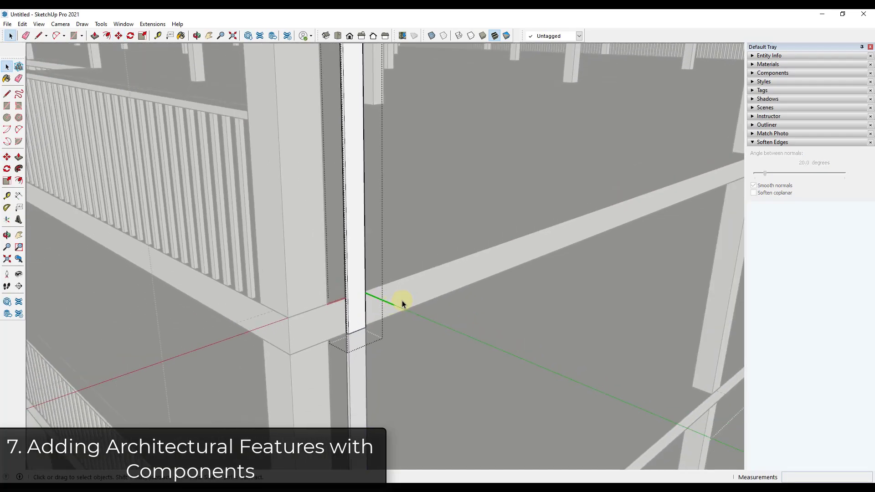
{"action": "scroll", "coordinate": [404, 296], "scroll_direction": "down", "scroll_amount": 8}
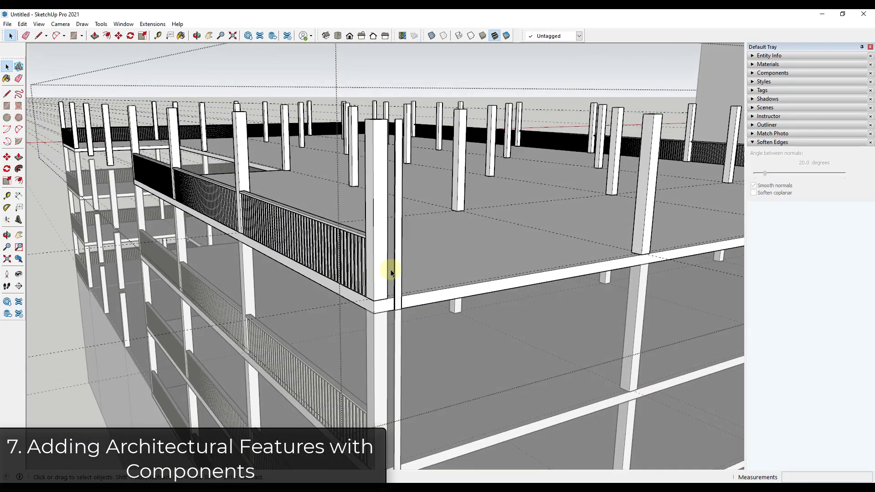
Copy the Vertical Member along the slab edge up to the near face of the next column.
{"action": "scroll", "coordinate": [406, 294], "scroll_direction": "up", "scroll_amount": 2}
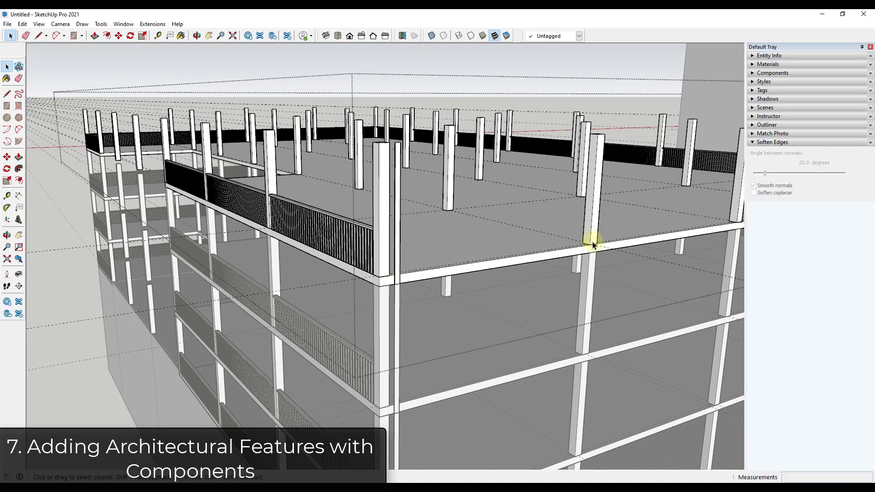
{"action": "scroll", "coordinate": [387, 276], "scroll_direction": "up", "scroll_amount": 4}
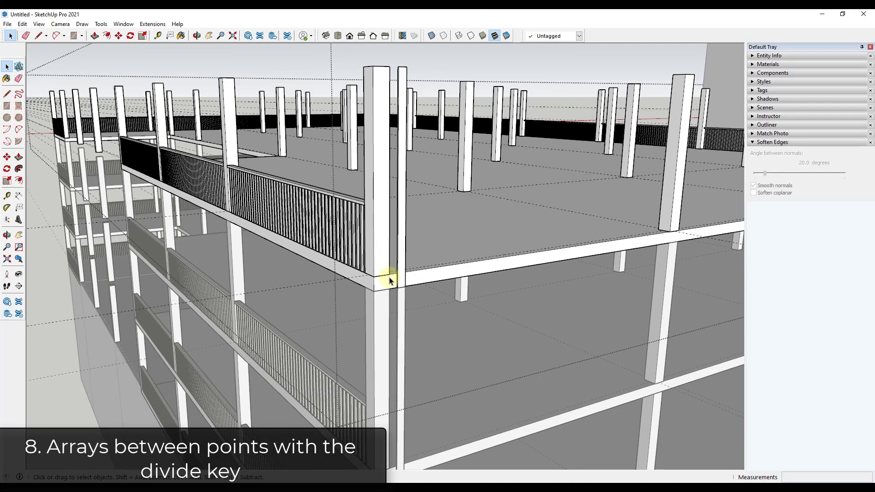
{"action": "scroll", "coordinate": [405, 272], "scroll_direction": "down", "scroll_amount": 6}
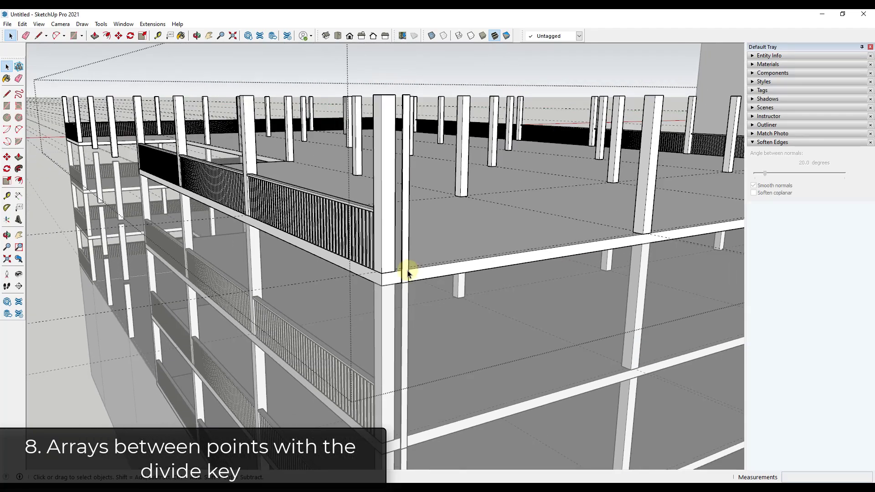
{"action": "mouse_move", "coordinate": [406, 274]}
{"action": "middle_mouse_down"}
{"action": "mouse_move", "coordinate": [391, 272]}
{"action": "mouse_move", "coordinate": [400, 274]}
{"action": "middle_mouse_up"}
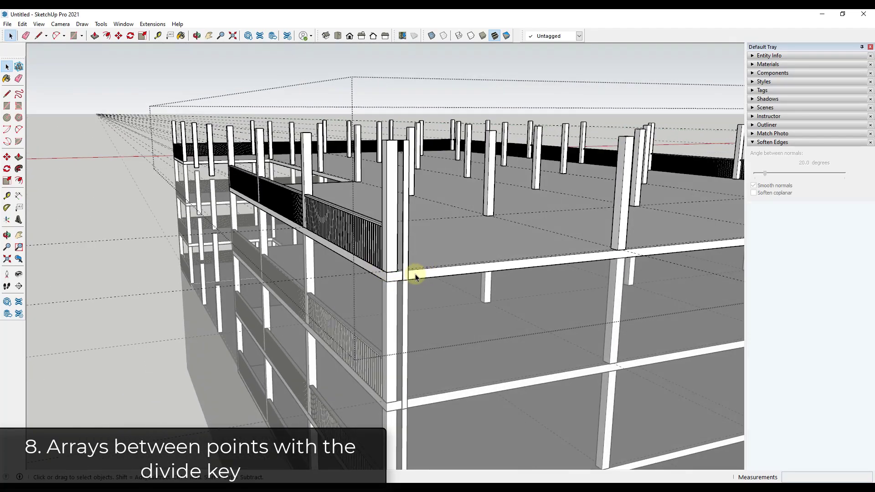
{"action": "scroll", "coordinate": [415, 278], "scroll_direction": "up", "scroll_amount": 2}
{"action": "left_click", "coordinate": [401, 279]}
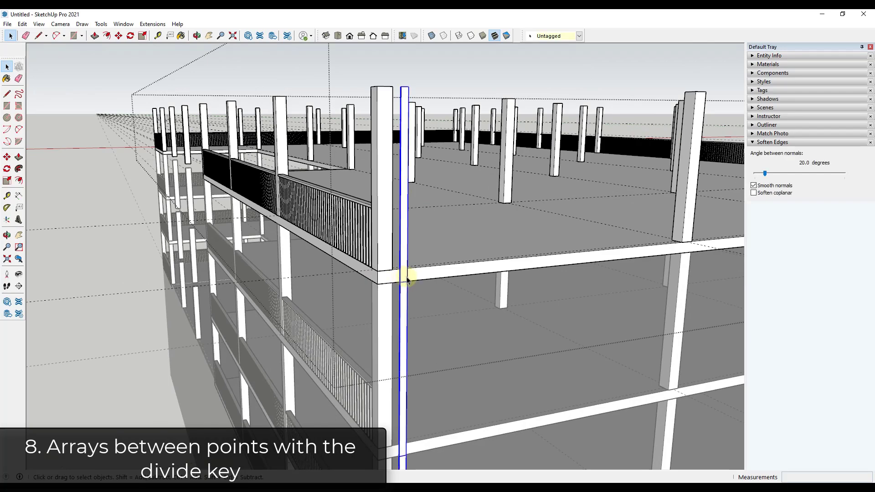
{"action": "scroll", "coordinate": [408, 277], "scroll_direction": "up", "scroll_amount": 1}
{"action": "key", "text": "m"}
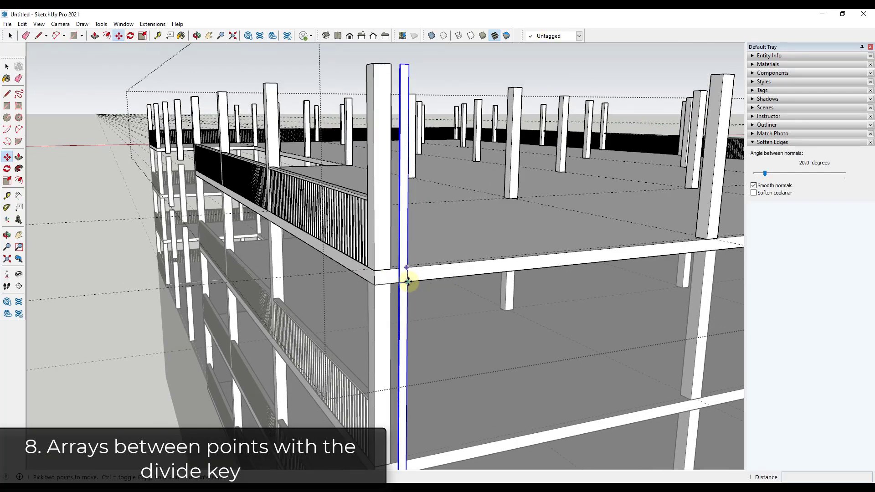
{"action": "mouse_move", "coordinate": [420, 280]}
{"action": "middle_mouse_down"}
{"action": "mouse_move", "coordinate": [240, 327]}
{"action": "mouse_move", "coordinate": [424, 283]}
{"action": "middle_mouse_up"}
{"action": "scroll", "coordinate": [424, 282], "scroll_direction": "up", "scroll_amount": 2}
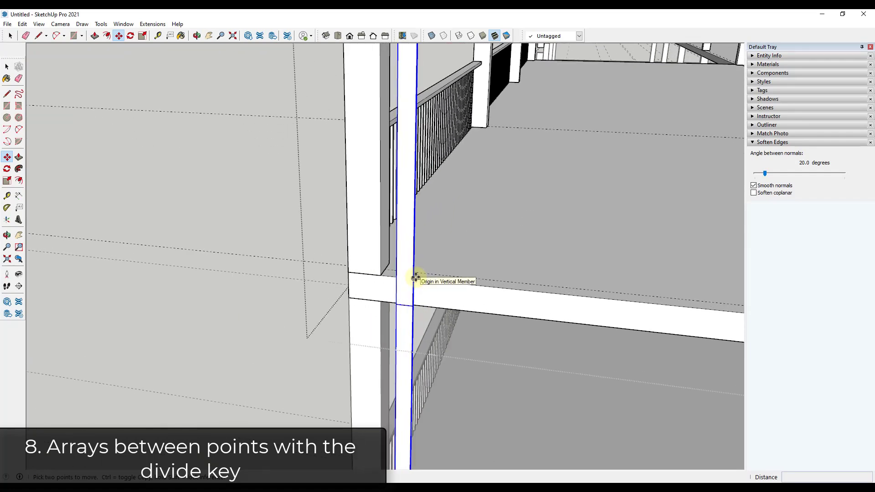
{"action": "left_click", "coordinate": [415, 278]}
{"action": "middle_click_drag", "start_coordinate": [647, 292], "coordinate": [314, 290], "text": "shift"}
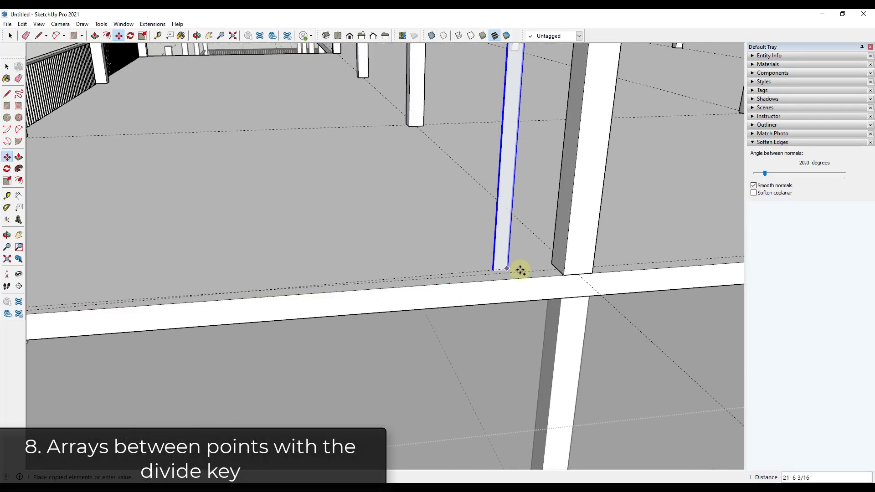
{"action": "left_click", "coordinate": [553, 276]}
{"action": "scroll", "coordinate": [552, 277], "scroll_direction": "down", "scroll_amount": 10}
{"action": "scroll", "coordinate": [469, 270], "scroll_direction": "down", "scroll_amount": 6}
{"action": "scroll", "coordinate": [402, 233], "scroll_direction": "up", "scroll_amount": 4}
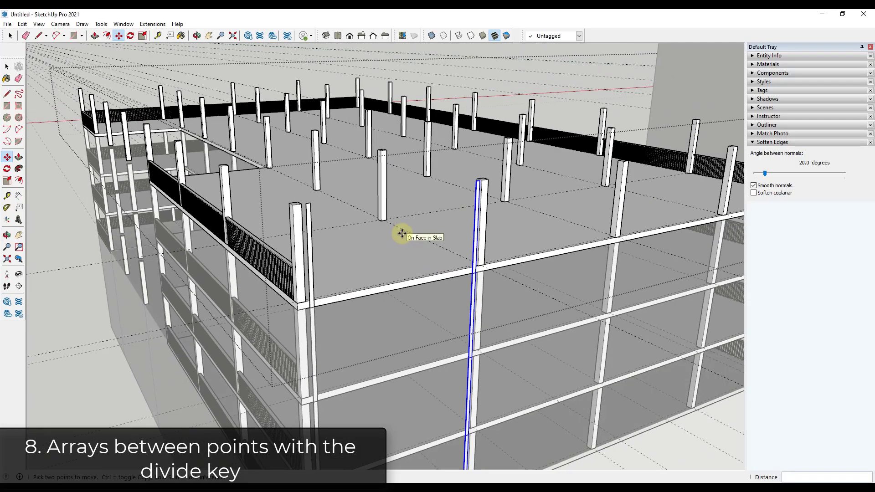
Try divide counts of /5, /15, /18 and /20 for the members between the two columns, and undo the array.
{"action": "type", "text": "/5"}
{"action": "key", "text": "Return"}
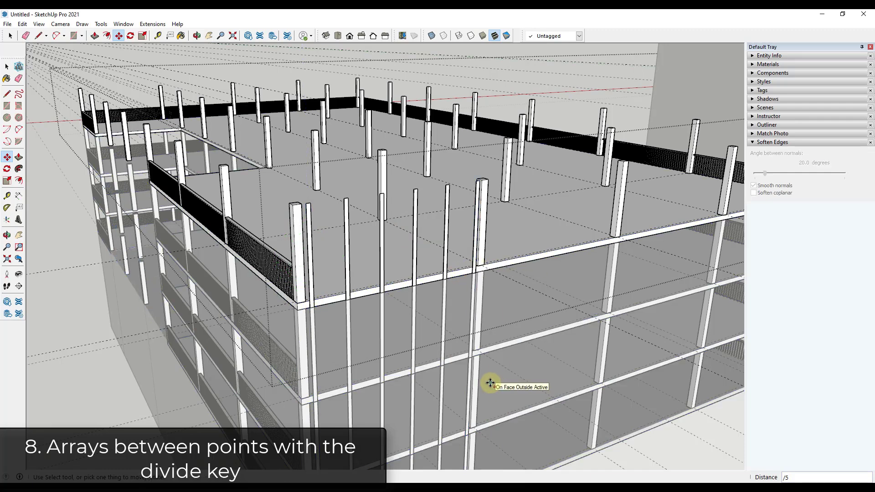
{"action": "type", "text": "15"}
{"action": "key", "text": "Return"}
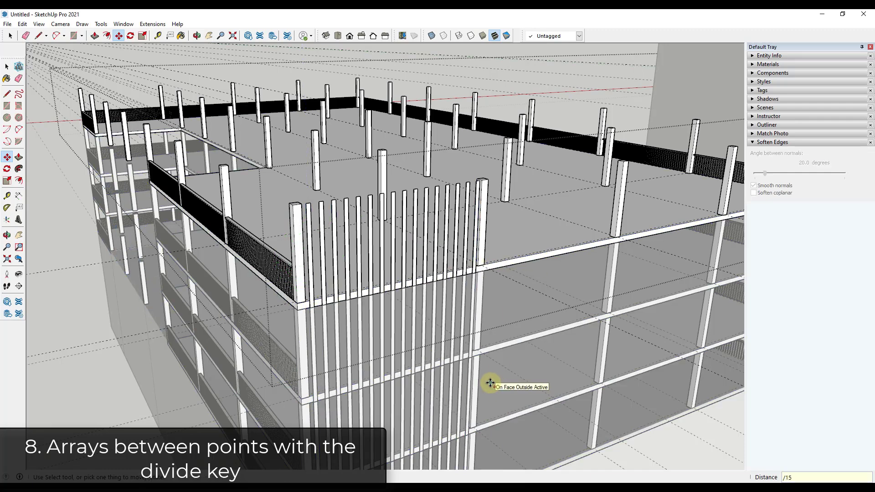
{"action": "type", "text": "/18"}
{"action": "key", "text": "Return"}
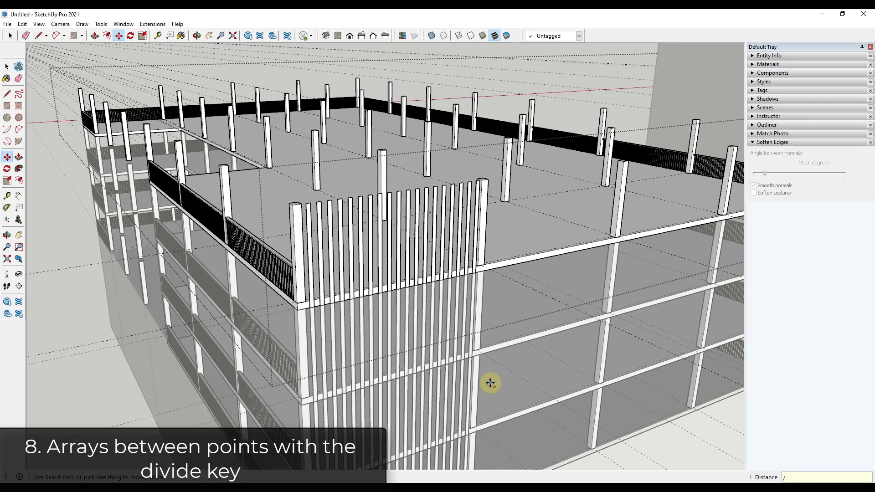
{"action": "type", "text": "/20"}
{"action": "key", "text": "Return"}
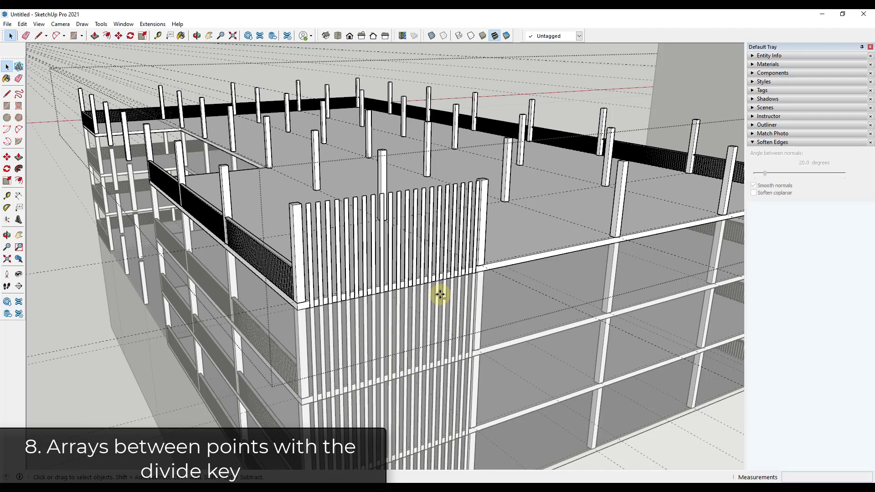
{"action": "key", "text": "ctrl+z"}
Move the Vertical Member sideways to the outer corner of the slab, in front of the corner column.
{"action": "middle_click_drag", "start_coordinate": [417, 295], "coordinate": [352, 292]}
{"action": "left_click_drag", "start_coordinate": [352, 291], "coordinate": [242, 268]}
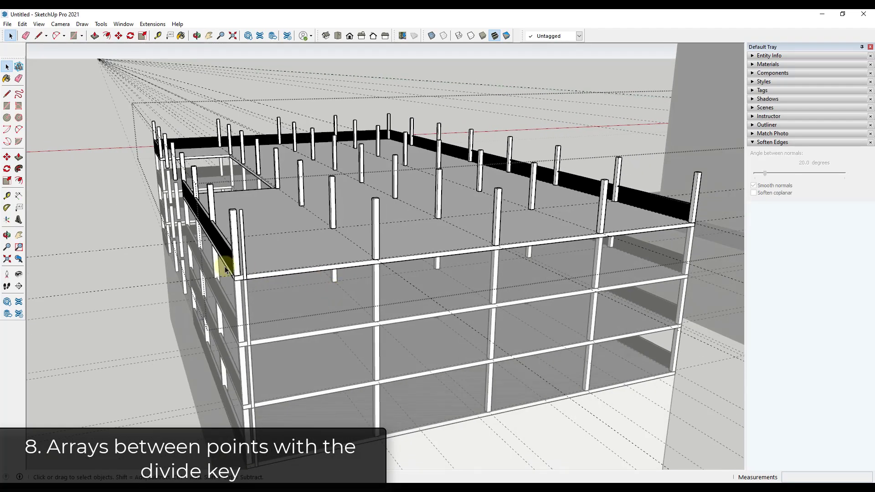
{"action": "scroll", "coordinate": [250, 254], "scroll_direction": "up", "scroll_amount": 3}
{"action": "key", "text": "space"}
{"action": "left_click", "coordinate": [251, 277]}
{"action": "middle_click_drag", "start_coordinate": [250, 276], "coordinate": [253, 309]}
{"action": "key", "text": "m"}
{"action": "left_click", "coordinate": [252, 310]}
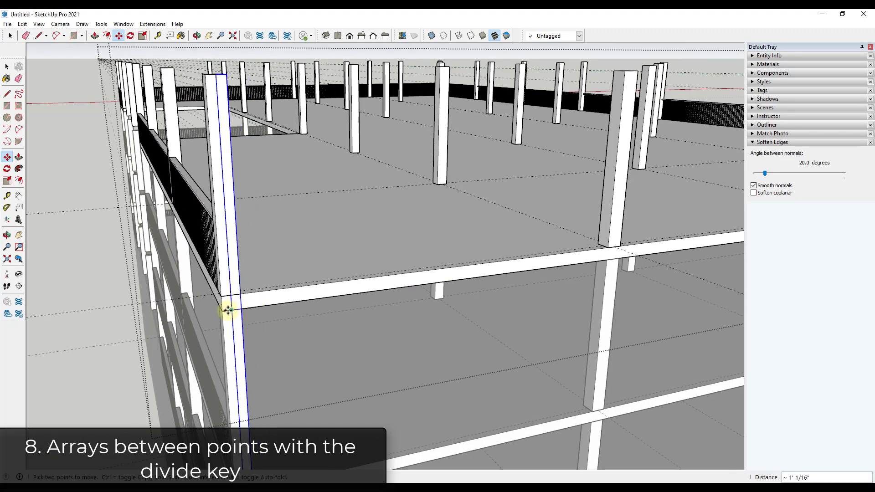
{"action": "middle_click_drag", "start_coordinate": [172, 309], "coordinate": [180, 323]}
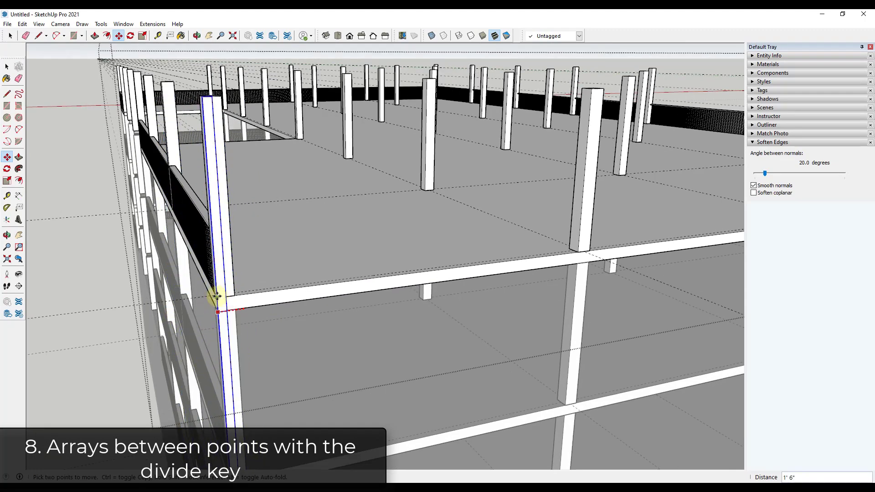
{"action": "middle_click_drag", "start_coordinate": [215, 299], "coordinate": [219, 307]}
{"action": "left_click", "coordinate": [226, 310]}
Copy the Vertical Member along the red axis to the opposite corner of the building's short side.
{"action": "key", "text": "ctrl"}
{"action": "scroll", "coordinate": [232, 309], "scroll_direction": "down", "scroll_amount": 3}
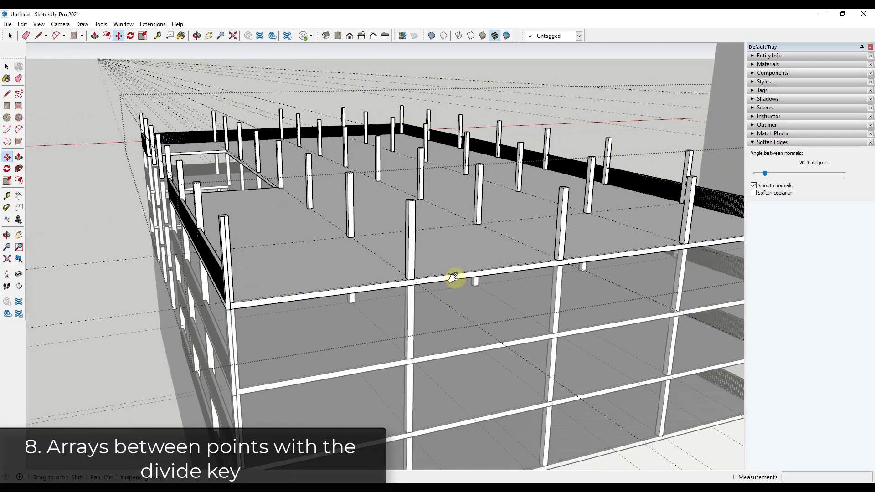
{"action": "middle_click_drag", "start_coordinate": [486, 274], "coordinate": [248, 305], "text": "shift"}
{"action": "scroll", "coordinate": [465, 275], "scroll_direction": "up", "scroll_amount": 5}
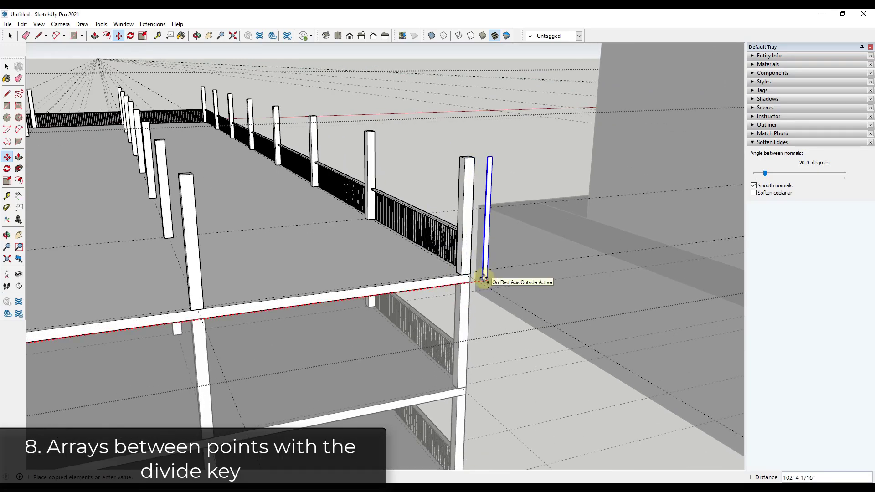
{"action": "left_click", "coordinate": [475, 160]}
{"action": "scroll", "coordinate": [555, 178], "scroll_direction": "down", "scroll_amount": 6}
{"action": "scroll", "coordinate": [430, 165], "scroll_direction": "up", "scroll_amount": 1}
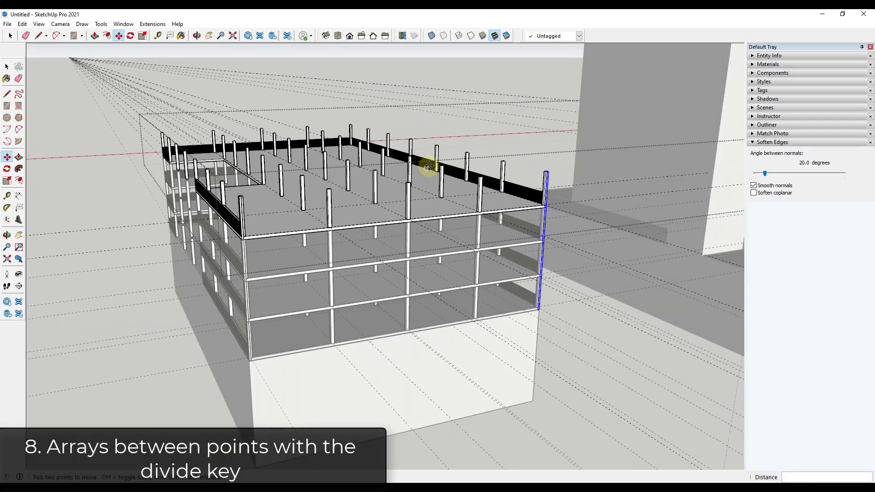
Divide the span between the two corner members with /100 to fill the short side with evenly spaced members.
{"action": "type", "text": "/100"}
{"action": "key", "text": "Return"}
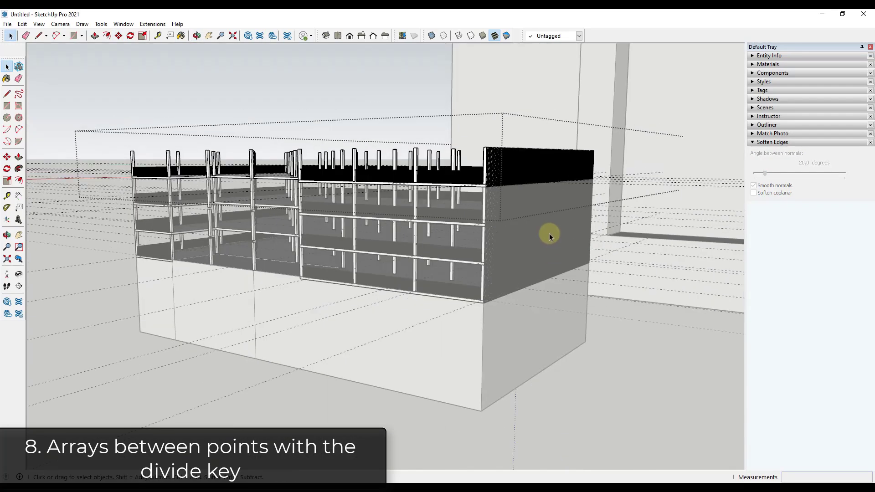
{"action": "middle_click_drag", "start_coordinate": [549, 235], "coordinate": [469, 254]}
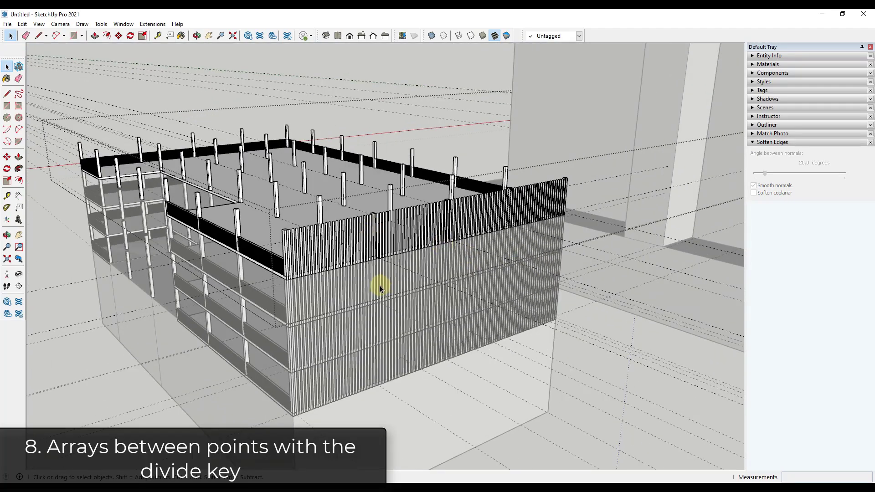
{"action": "middle_click_drag", "start_coordinate": [379, 286], "coordinate": [381, 283]}
{"action": "middle_click_drag", "start_coordinate": [397, 248], "coordinate": [401, 211]}
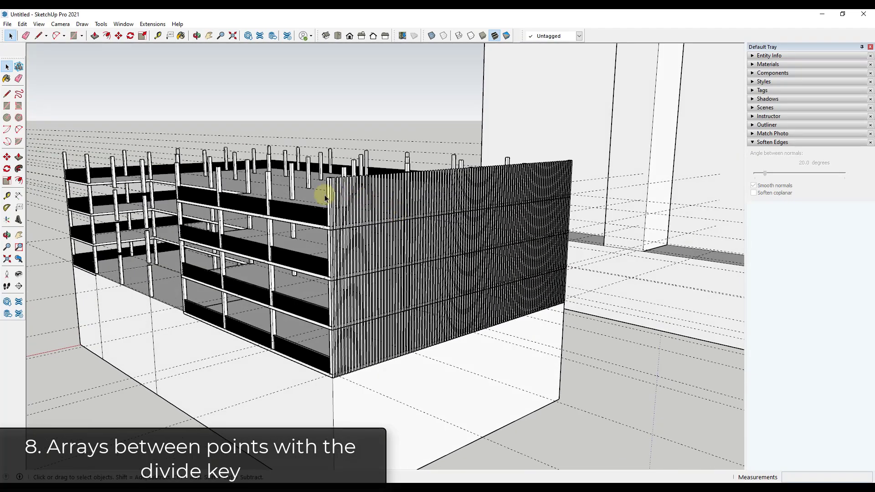